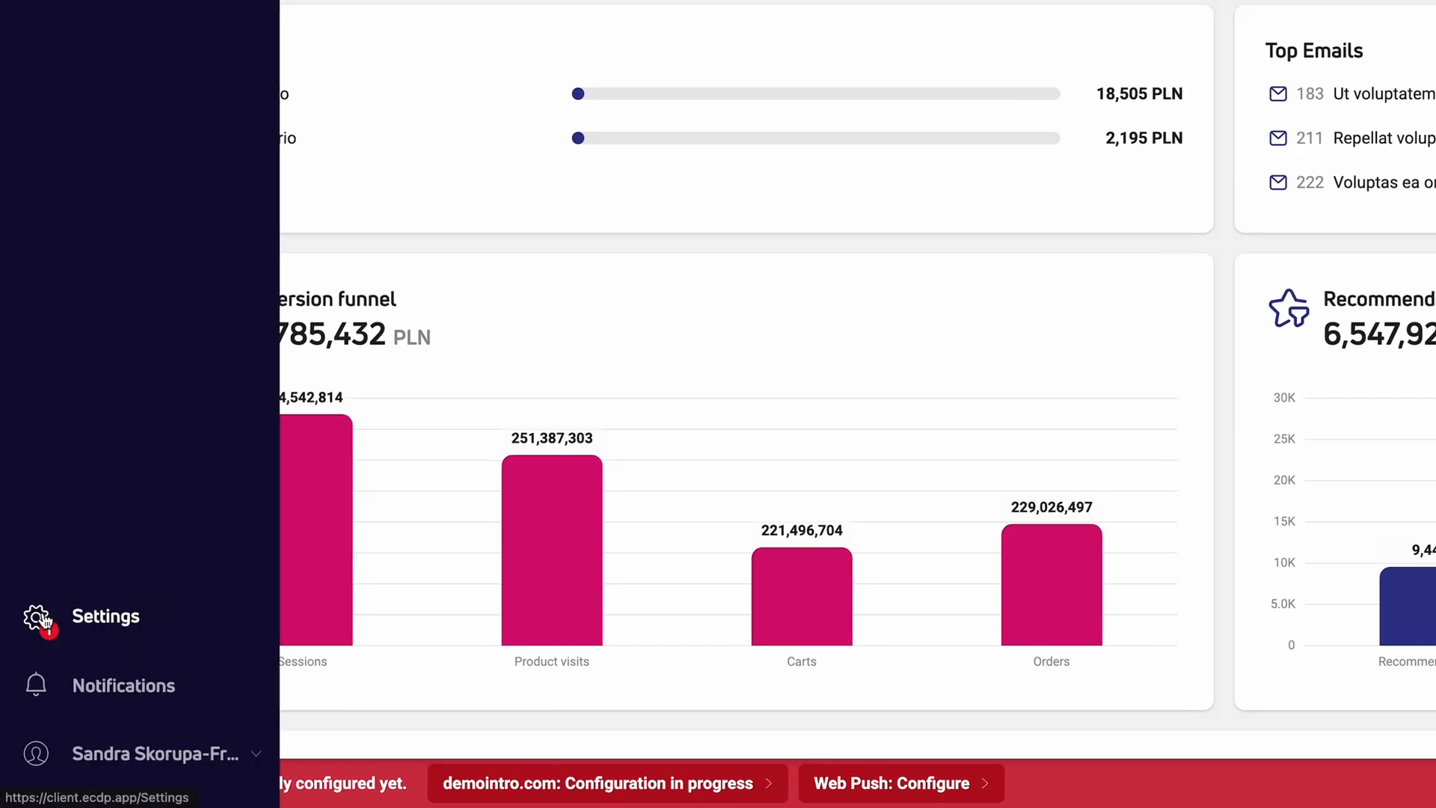
# - Enable a web push channel for the notActive website in the web push settings
pyautogui.click(39, 619)
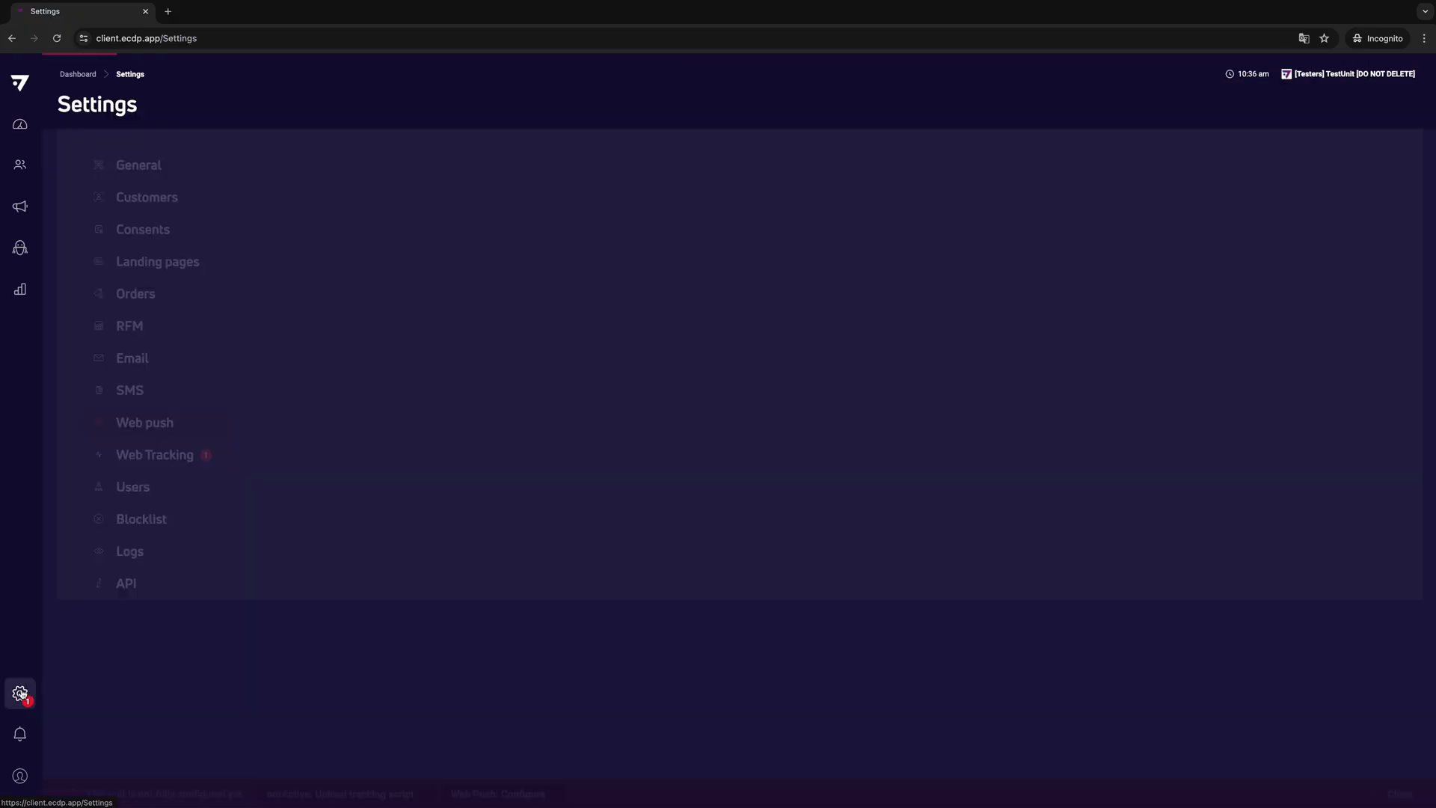
pyautogui.click(176, 421)
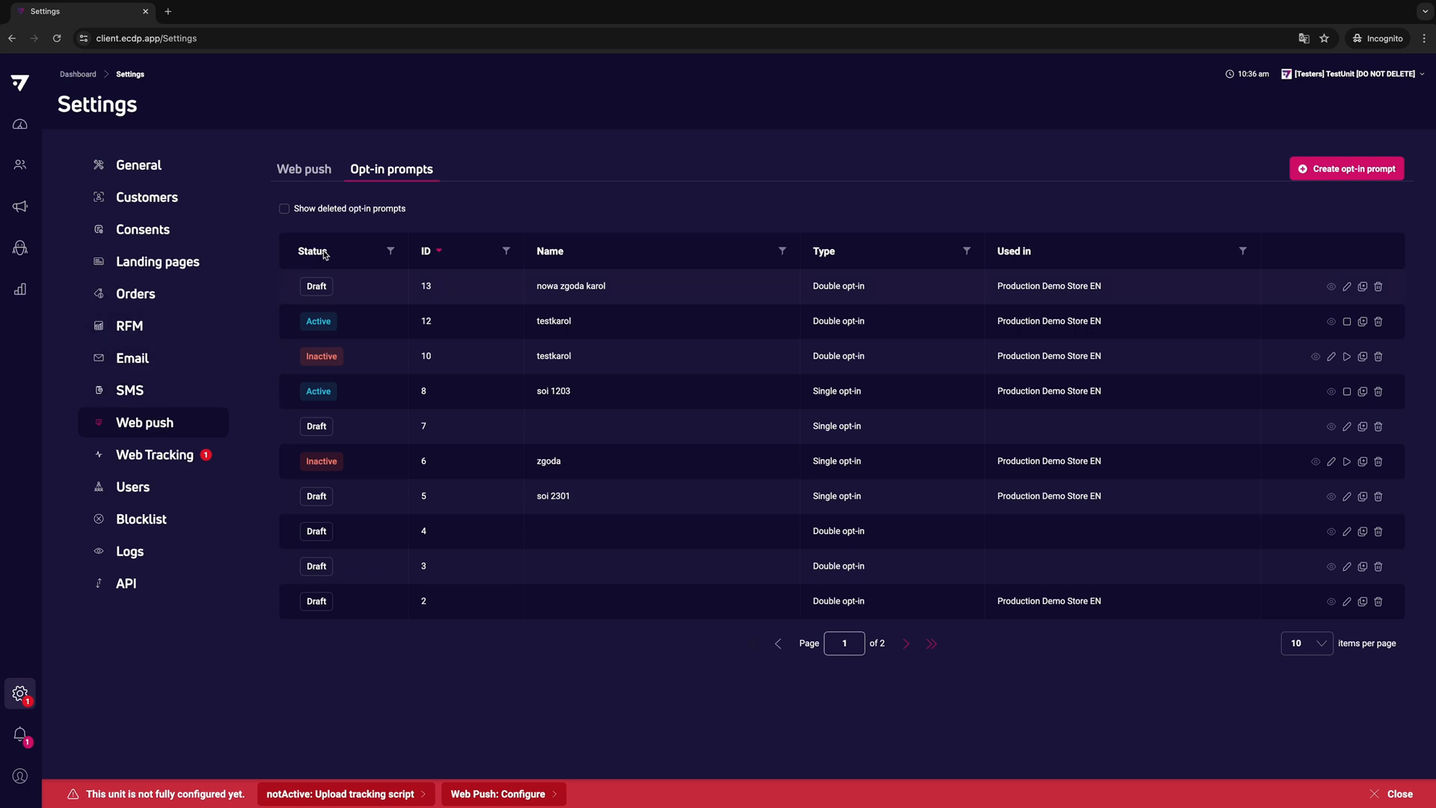
pyautogui.click(304, 176)
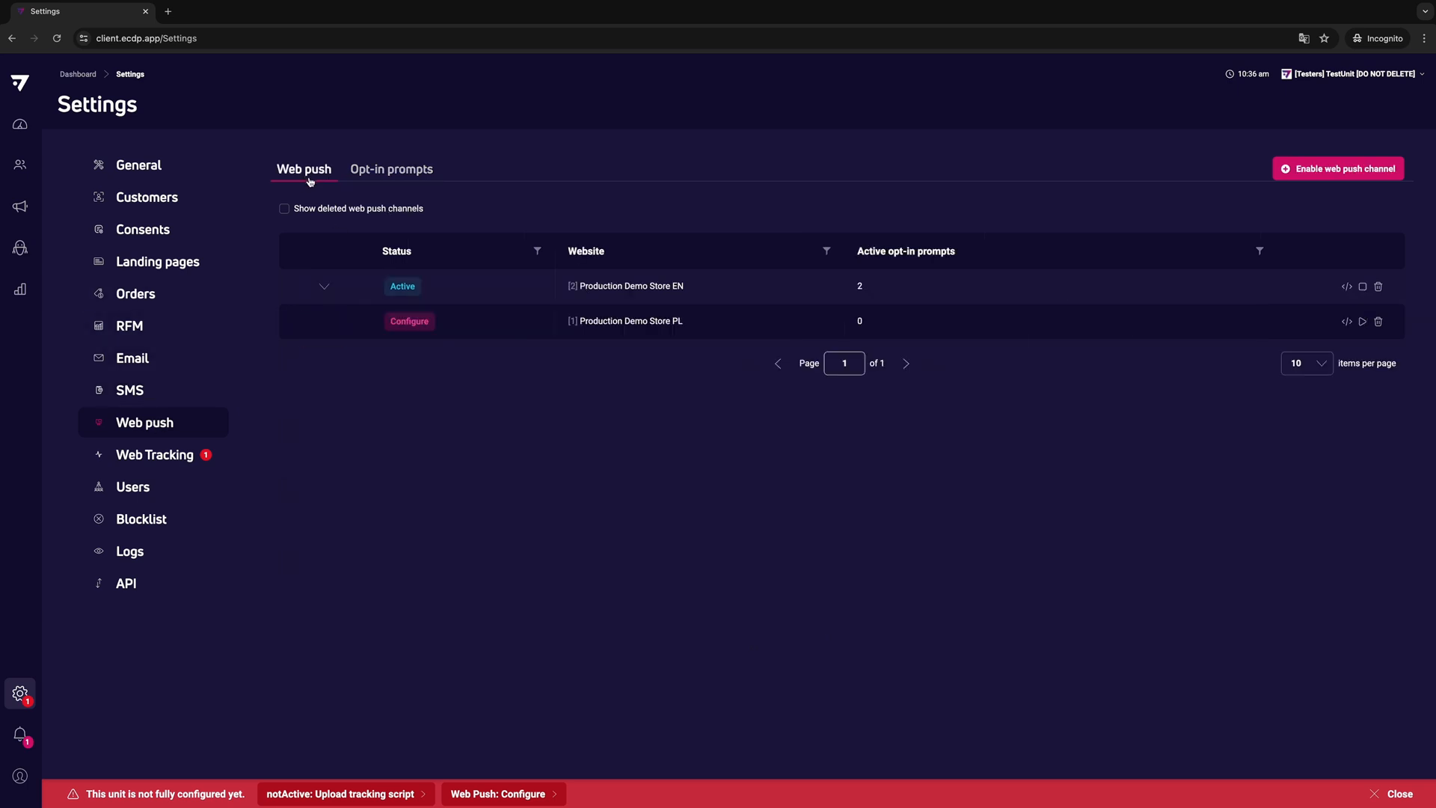
pyautogui.click(1273, 261)
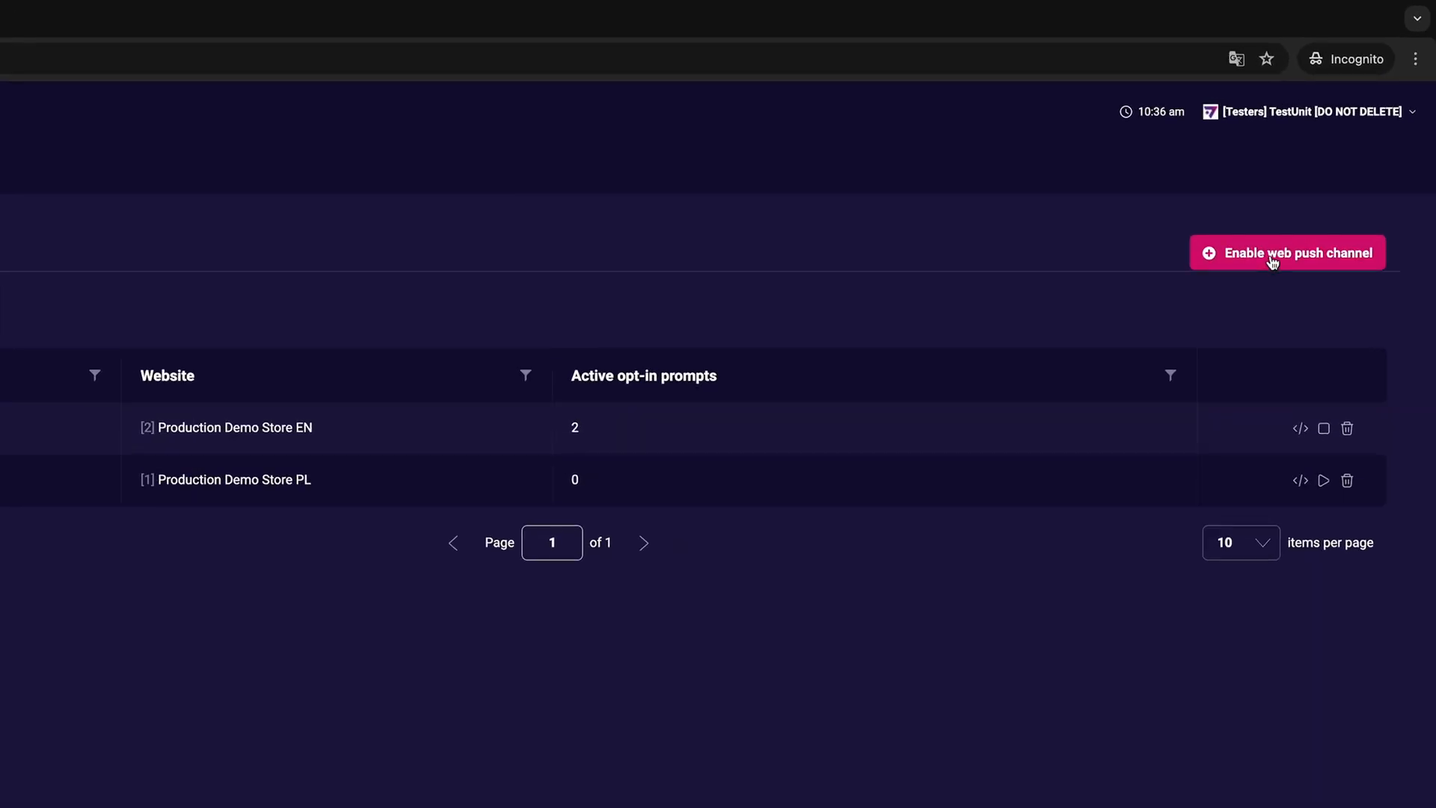
pyautogui.click(1242, 301)
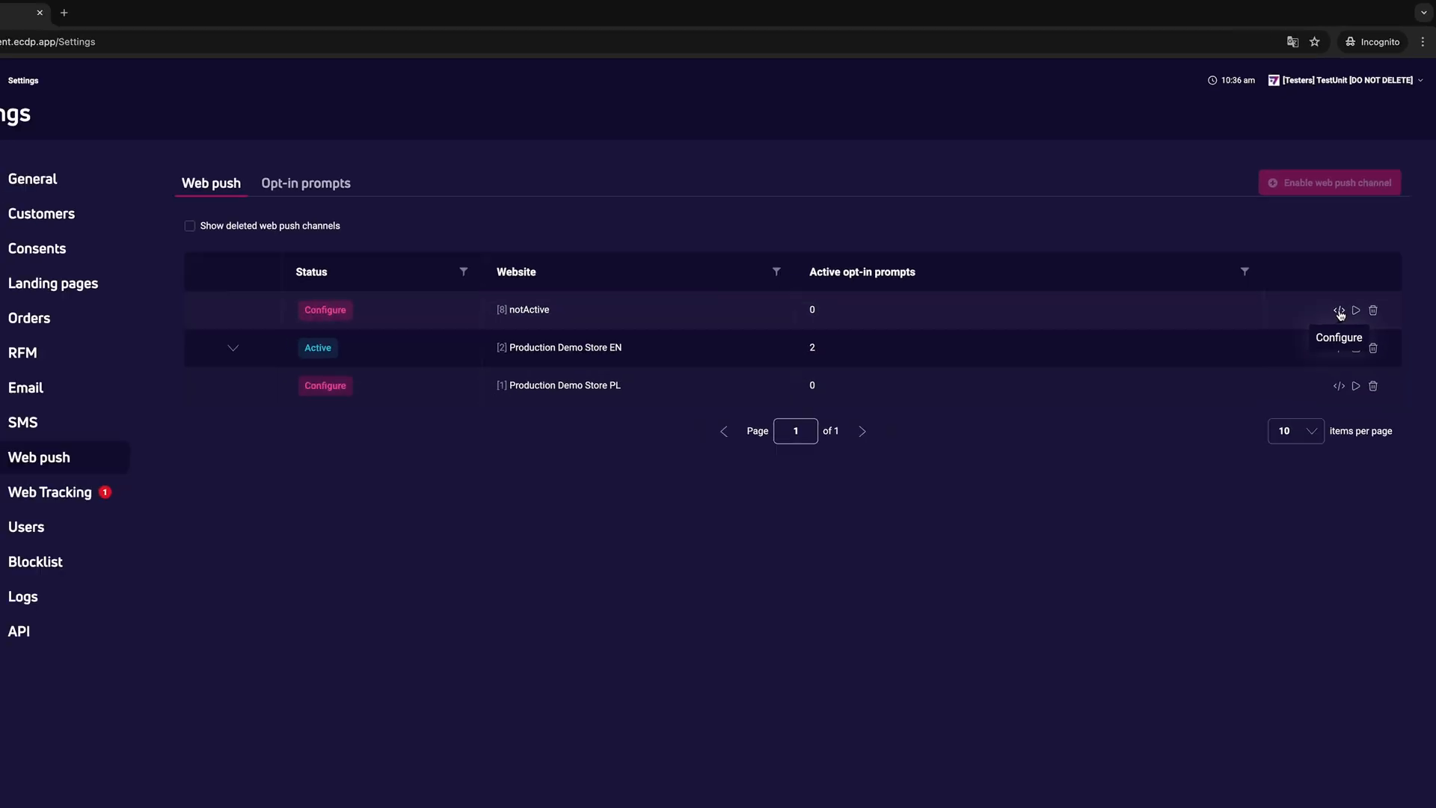
# - Open the notActive channel's configuration and view the service worker instructions for having the file and for not having it
pyautogui.click(1346, 287)
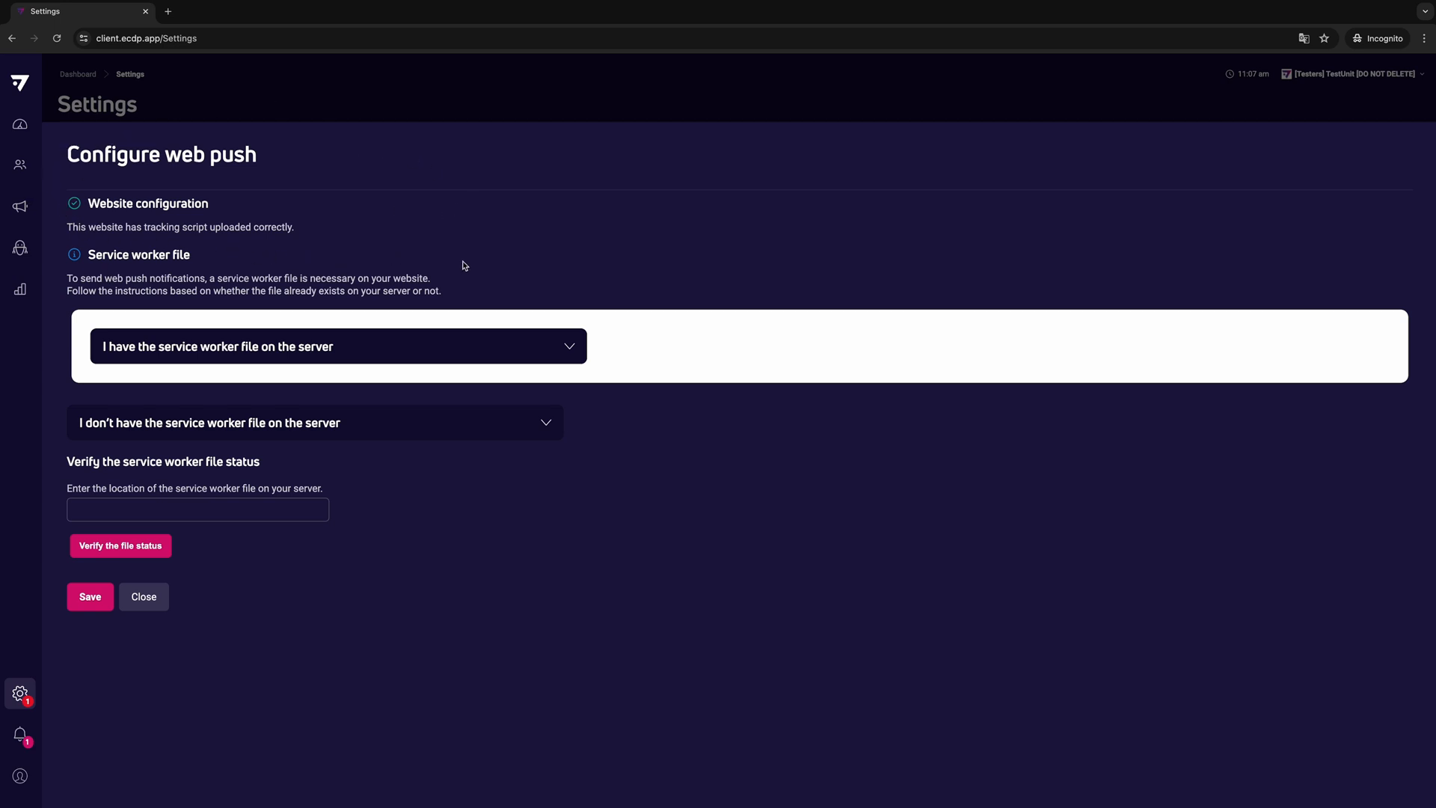
pyautogui.click(568, 356)
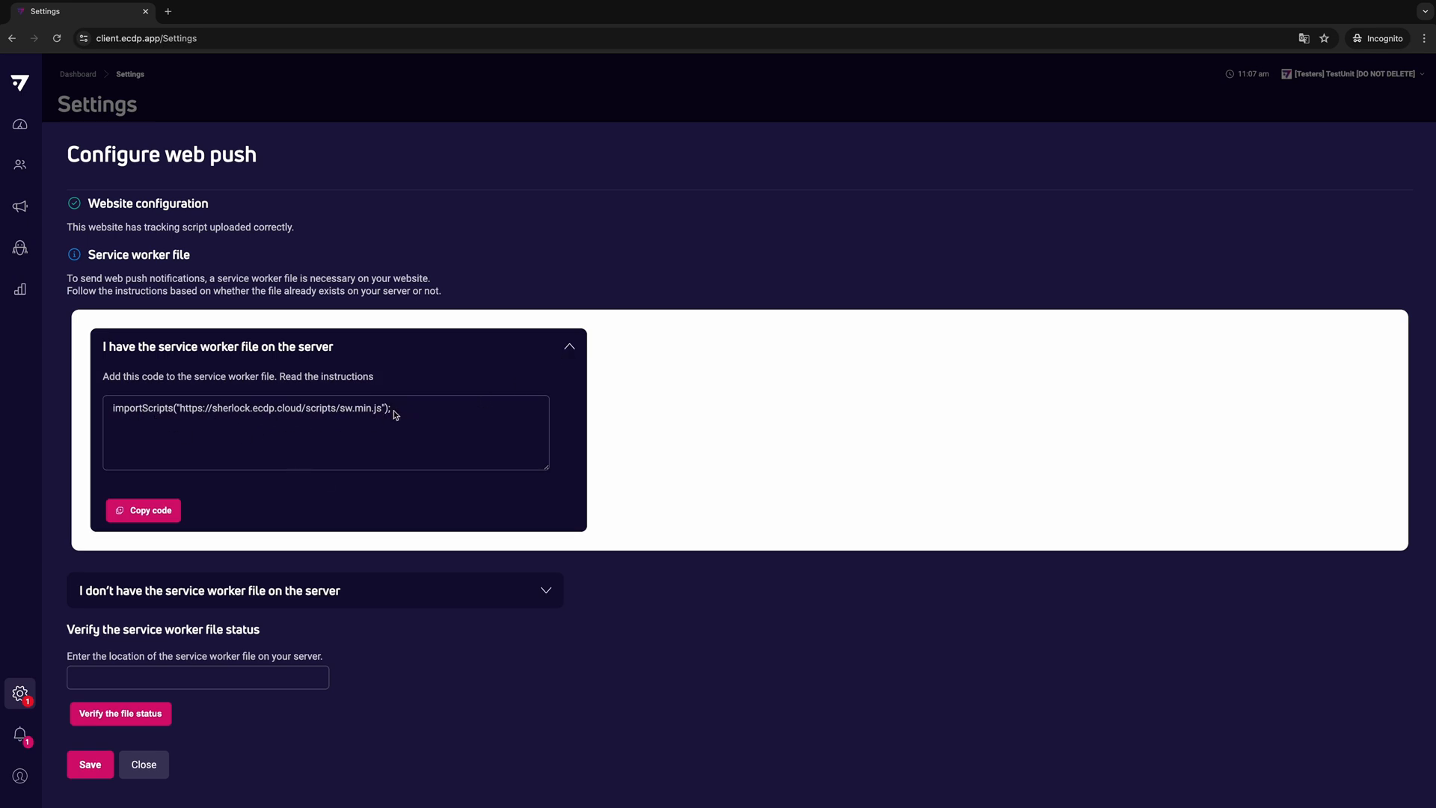
pyautogui.click(565, 350)
pyautogui.click(547, 434)
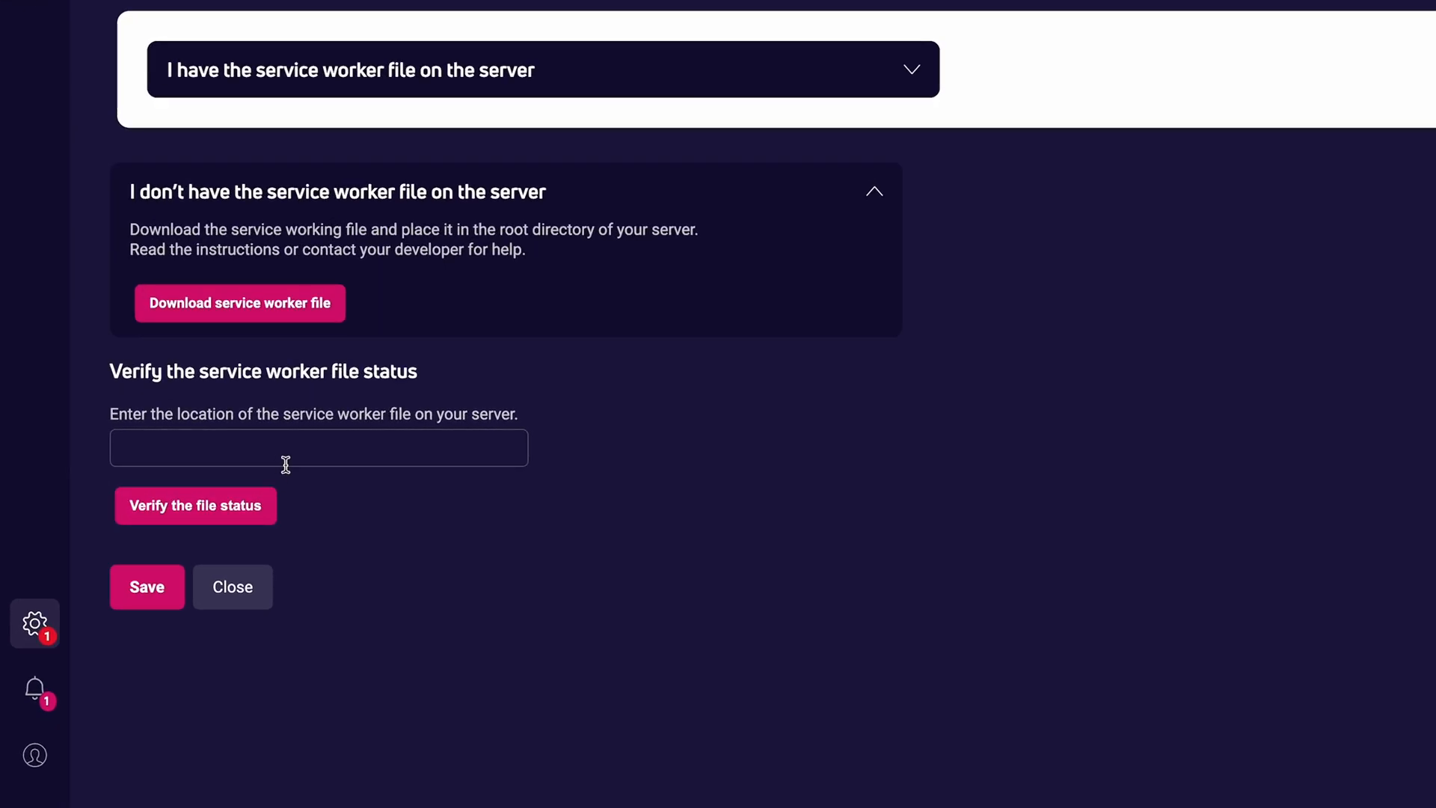
pyautogui.click(285, 465)
pyautogui.write('https://es-prod-store.exsn.net/wp-content/scripts/swprod.js')
pyautogui.click(416, 499)
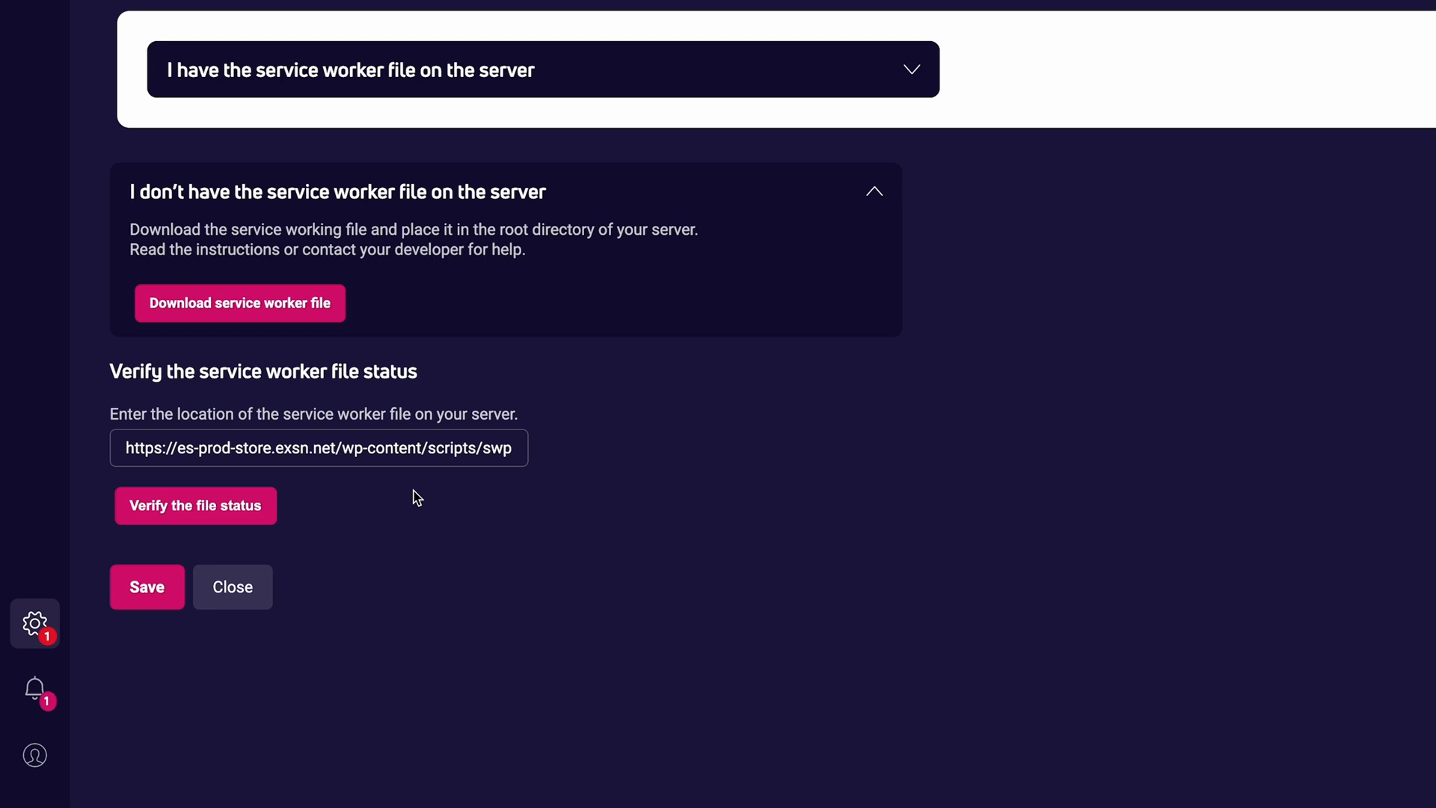
pyautogui.click(195, 505)
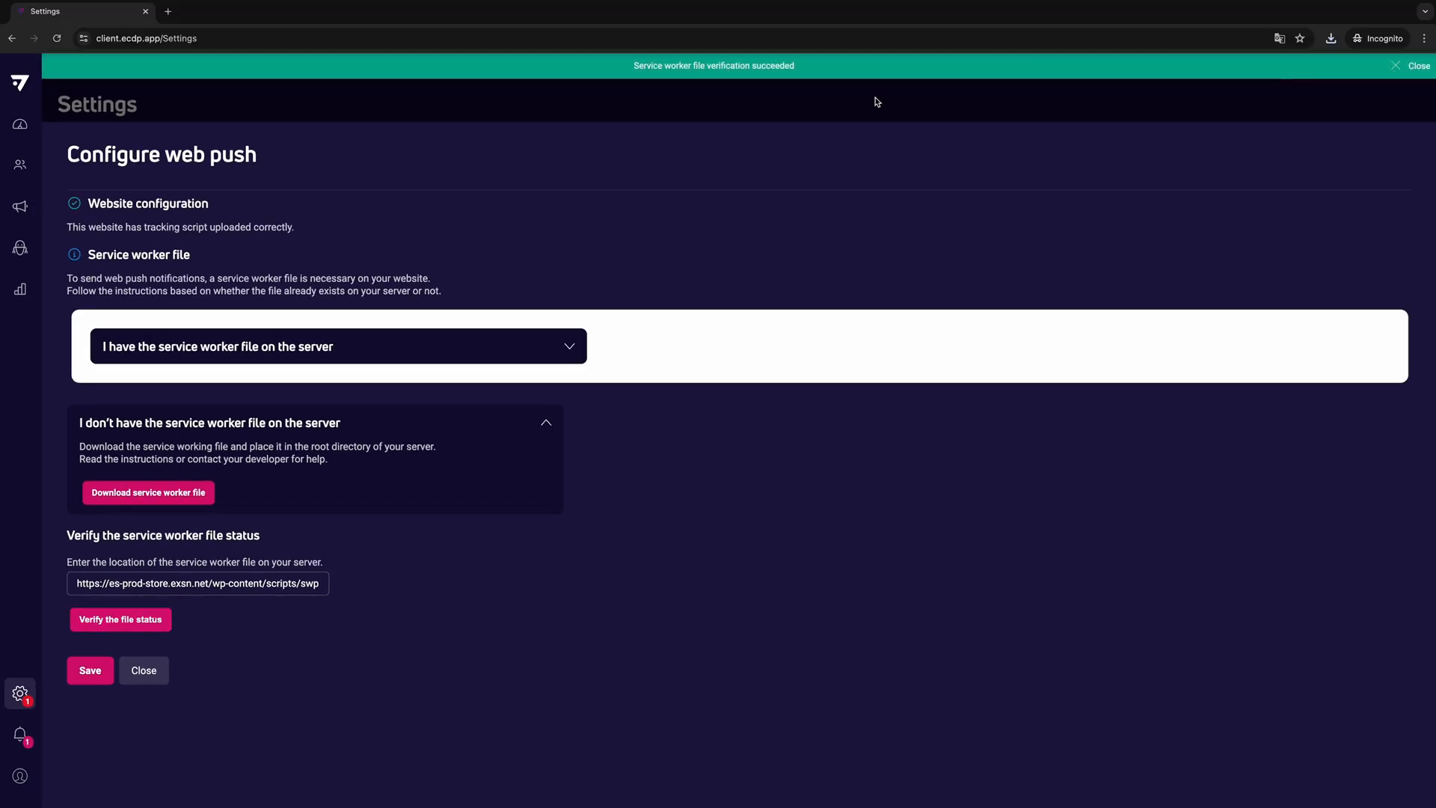
pyautogui.click(86, 672)
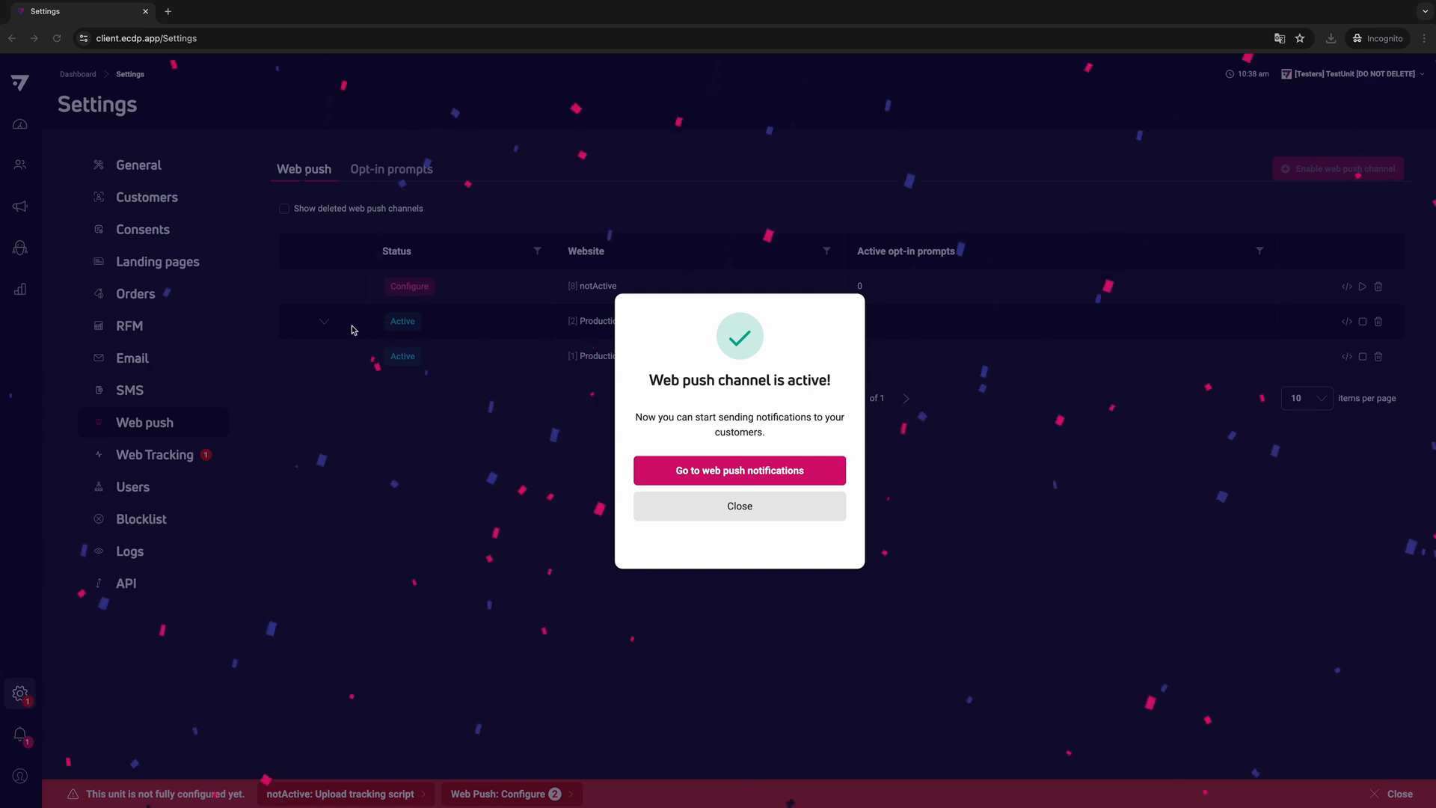
pyautogui.click(744, 477)
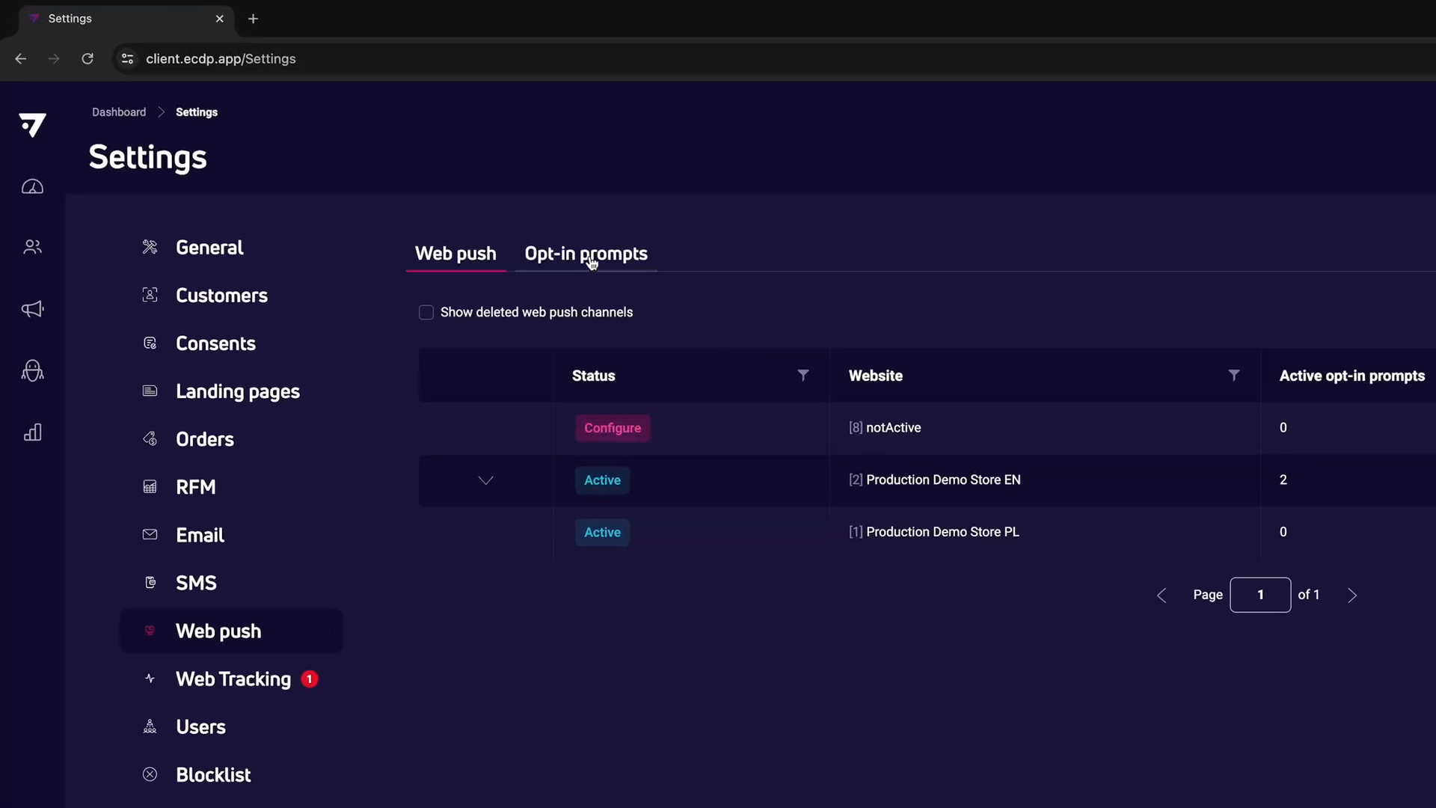
# - Create a new double opt-in prompt for web push
pyautogui.click(589, 262)
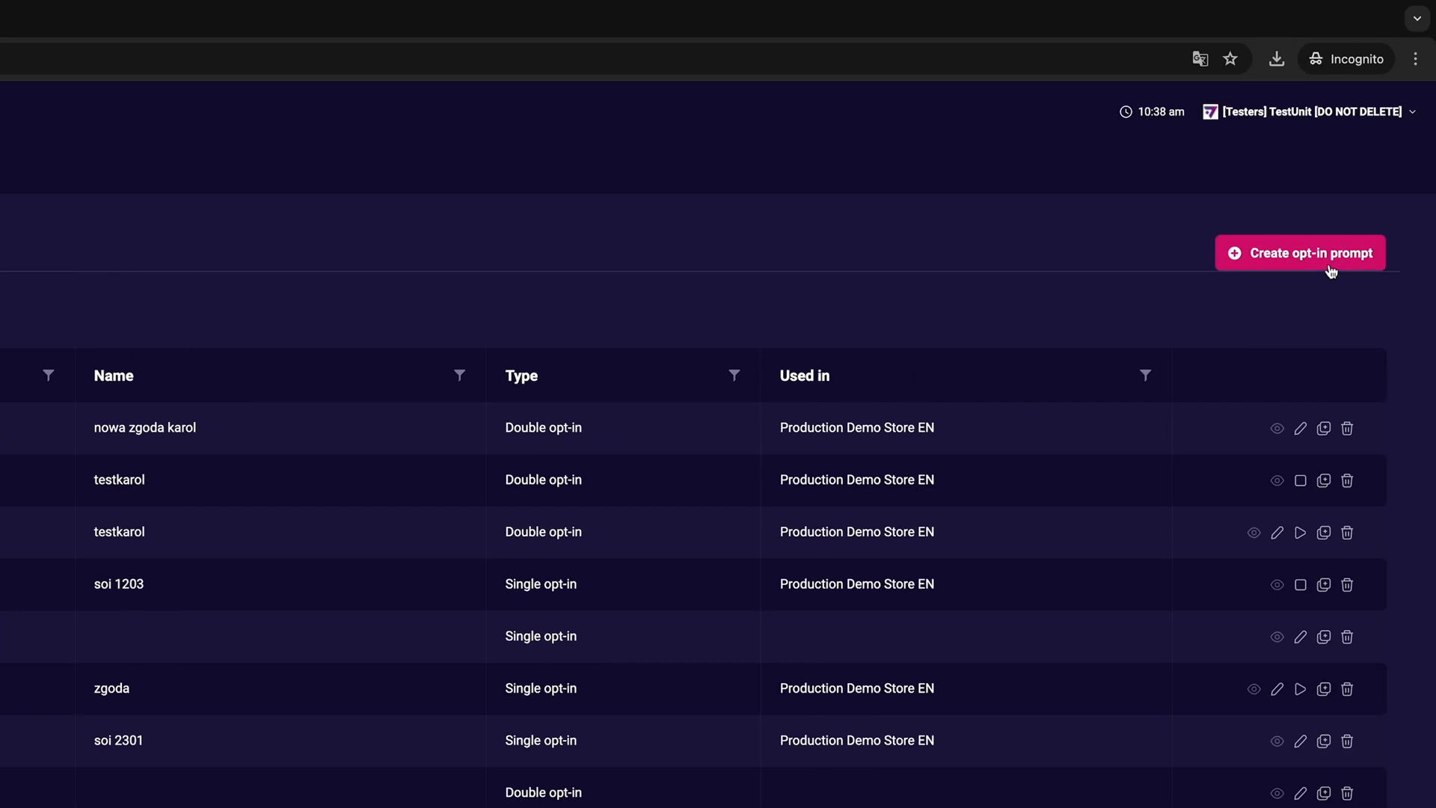
pyautogui.click(1318, 267)
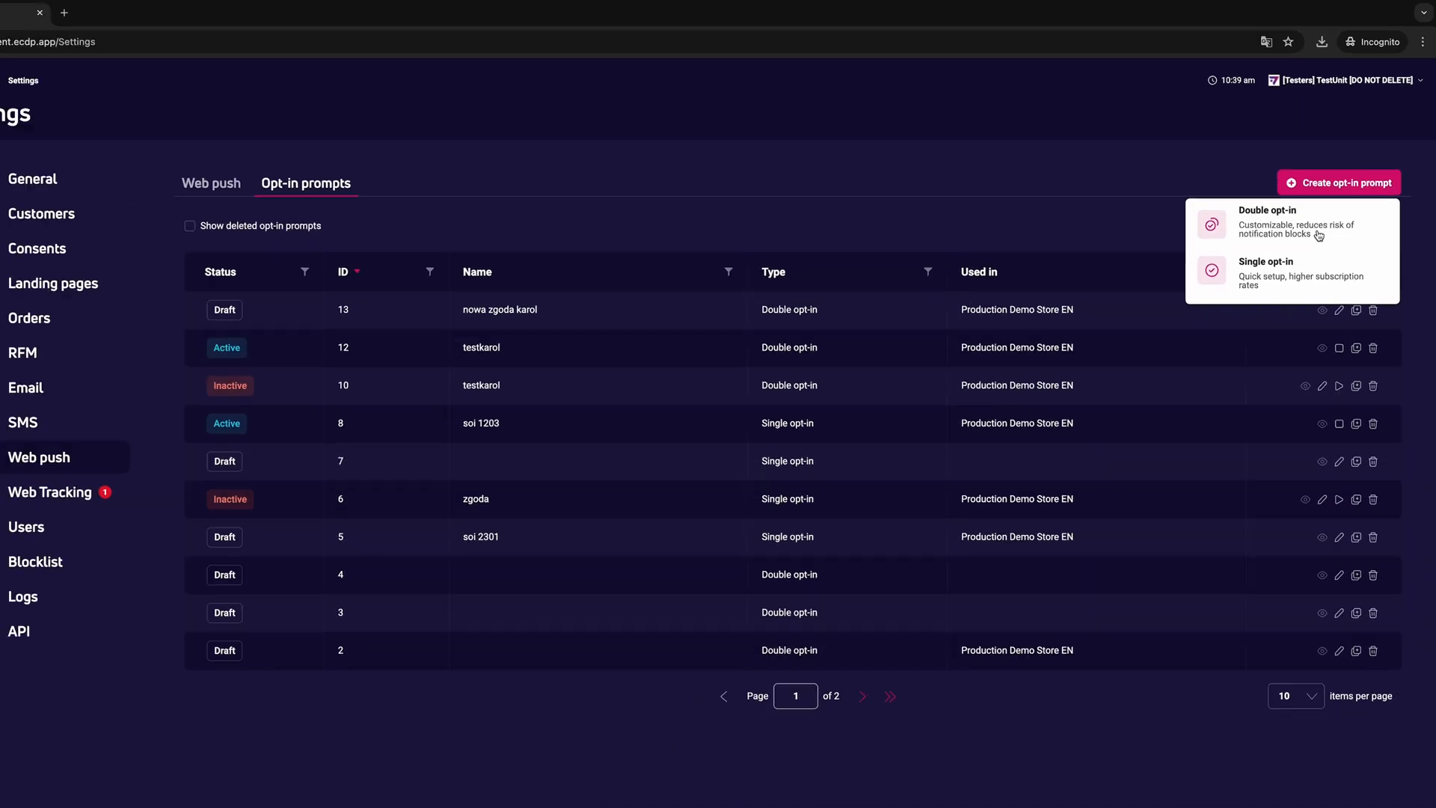
pyautogui.click(1273, 324)
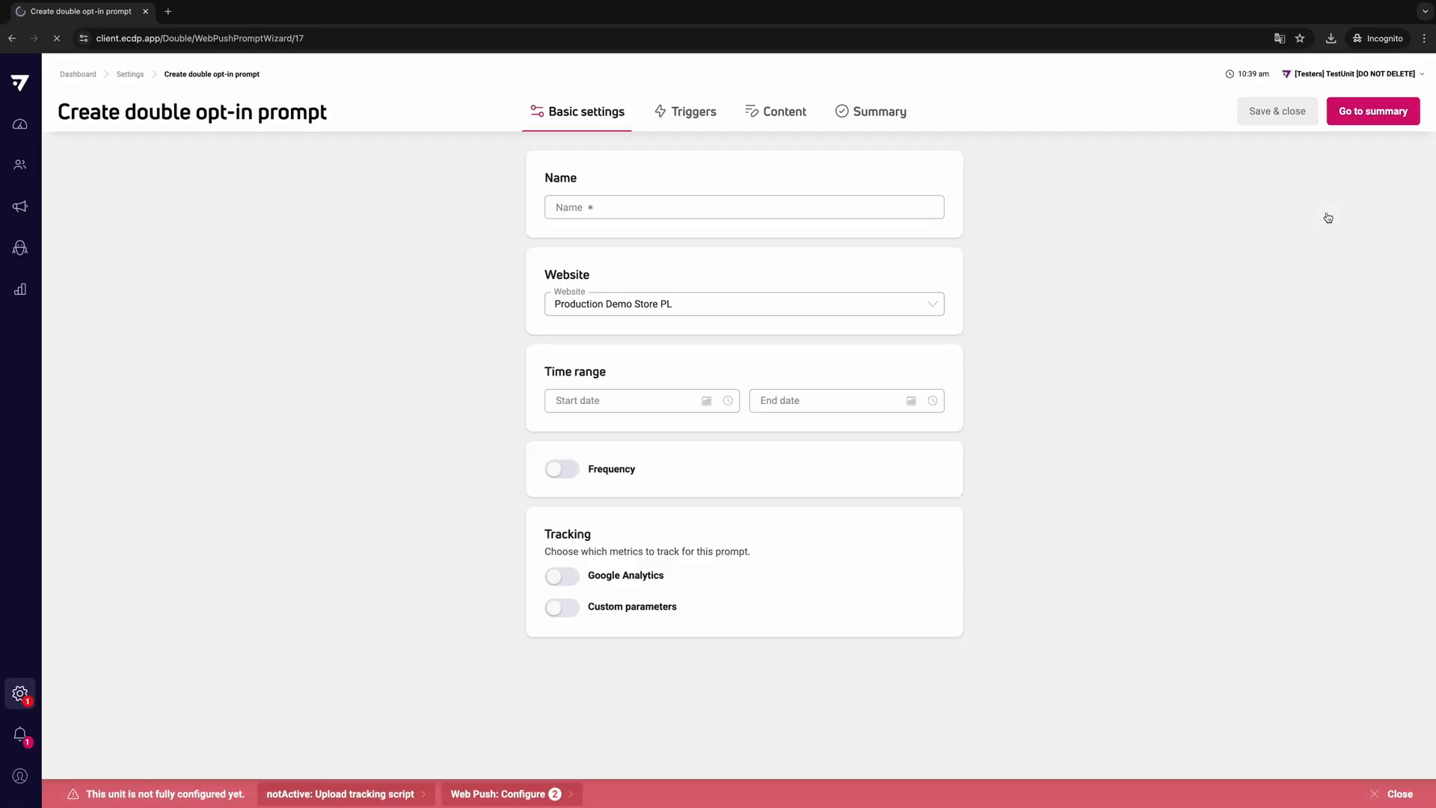
# - Name the prompt "Web push ECDP" and set its website to Production Demo Store EN
pyautogui.click(633, 207)
pyautogui.write('Web push ECDP')
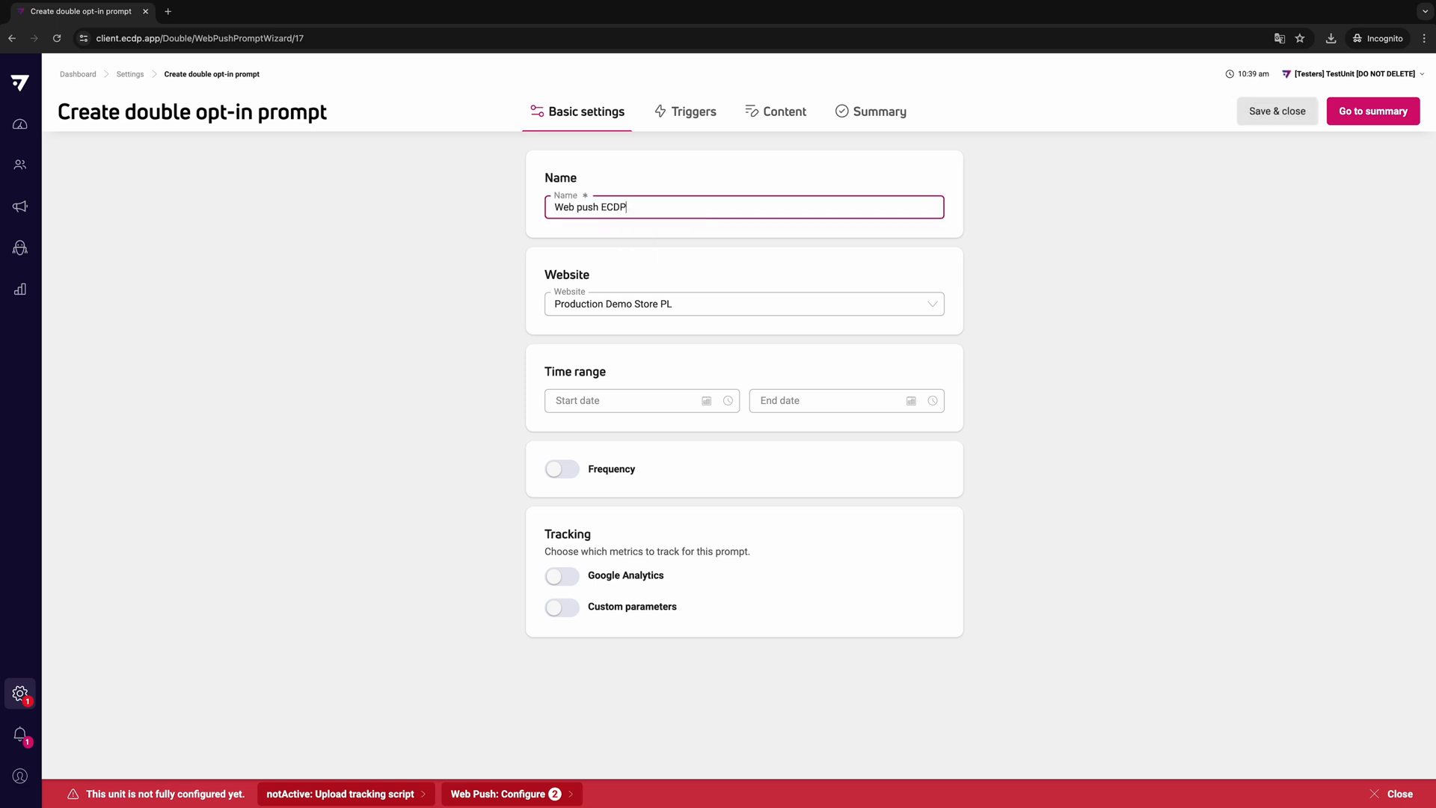
pyautogui.click(660, 311)
pyautogui.click(644, 346)
# - Set the prompt's time range from 7/25/2024 to 10/23/2024
pyautogui.click(660, 404)
pyautogui.click(707, 400)
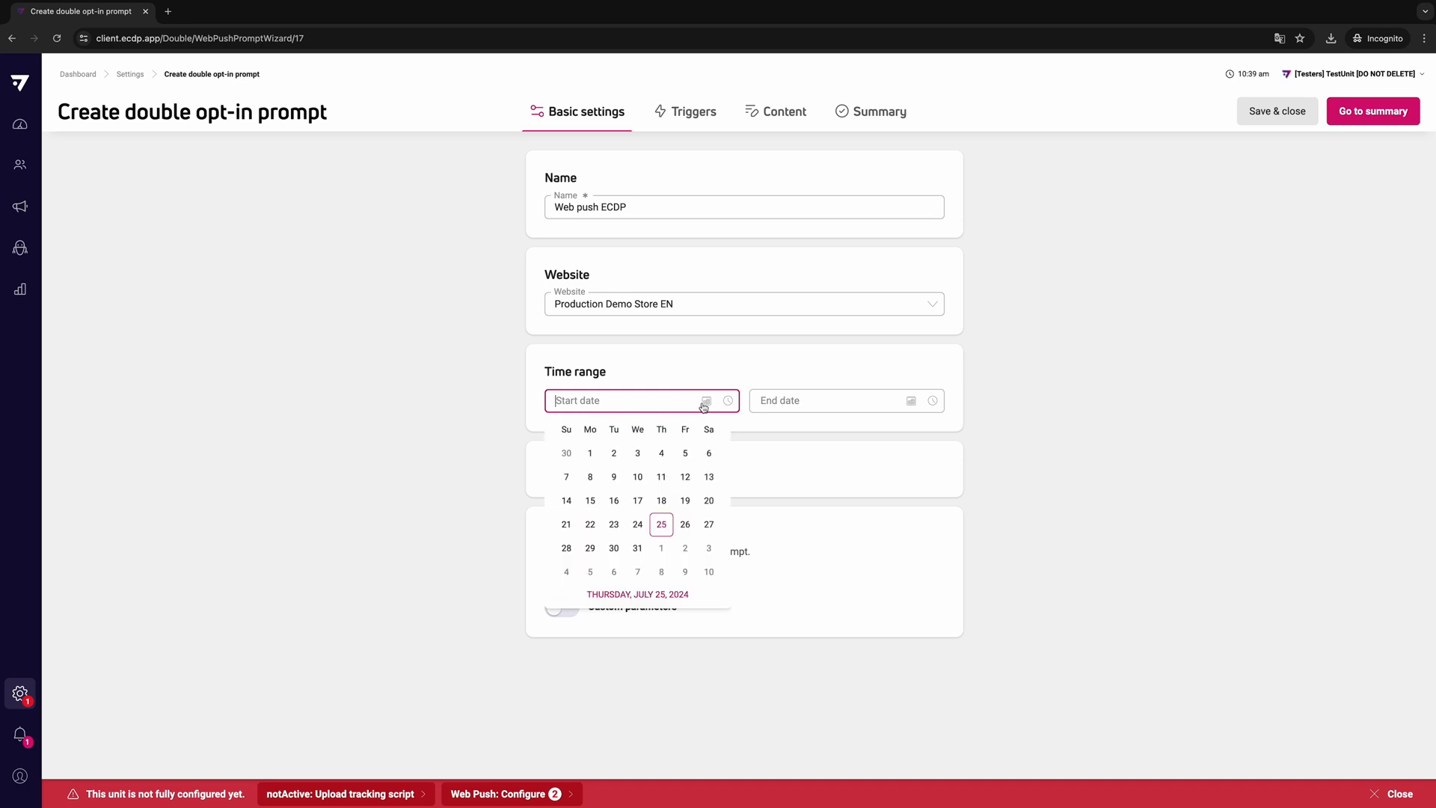
pyautogui.click(661, 561)
pyautogui.click(911, 401)
pyautogui.click(920, 433)
pyautogui.click(920, 434)
pyautogui.click(920, 434)
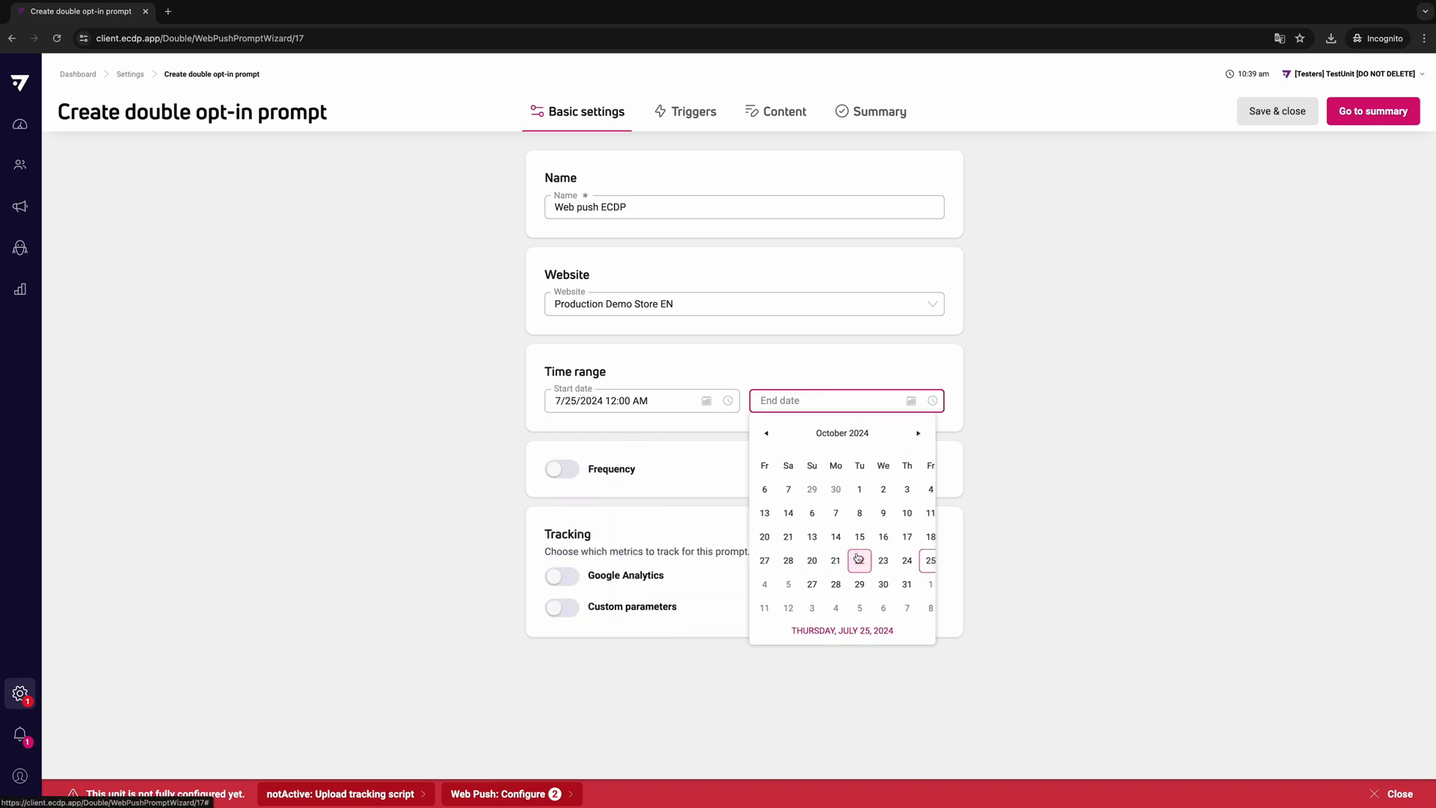
pyautogui.click(843, 562)
# - Enable the frequency limit and have the prompt display once every 1 day(s)
pyautogui.click(561, 472)
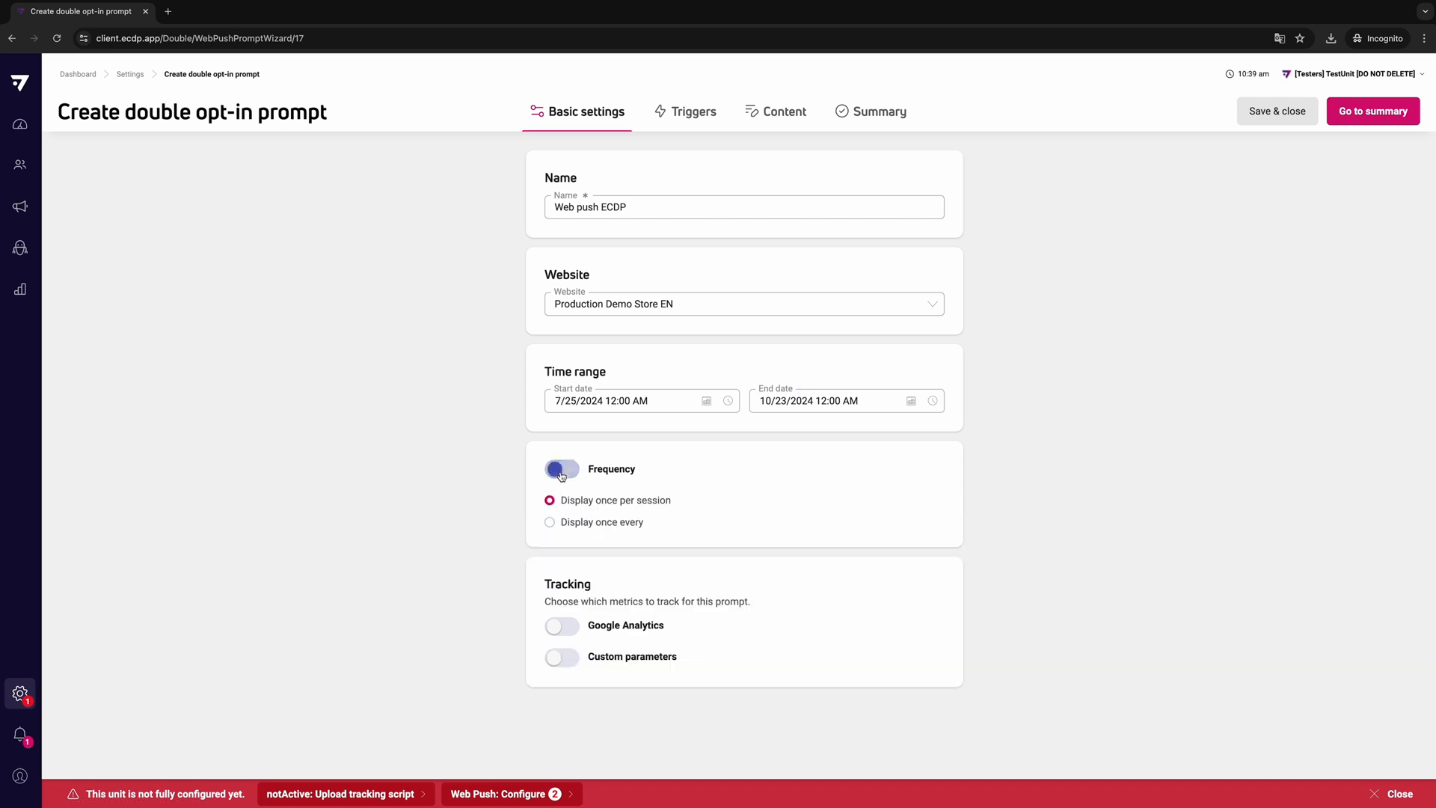
pyautogui.click(566, 523)
pyautogui.click(672, 554)
pyautogui.click(672, 557)
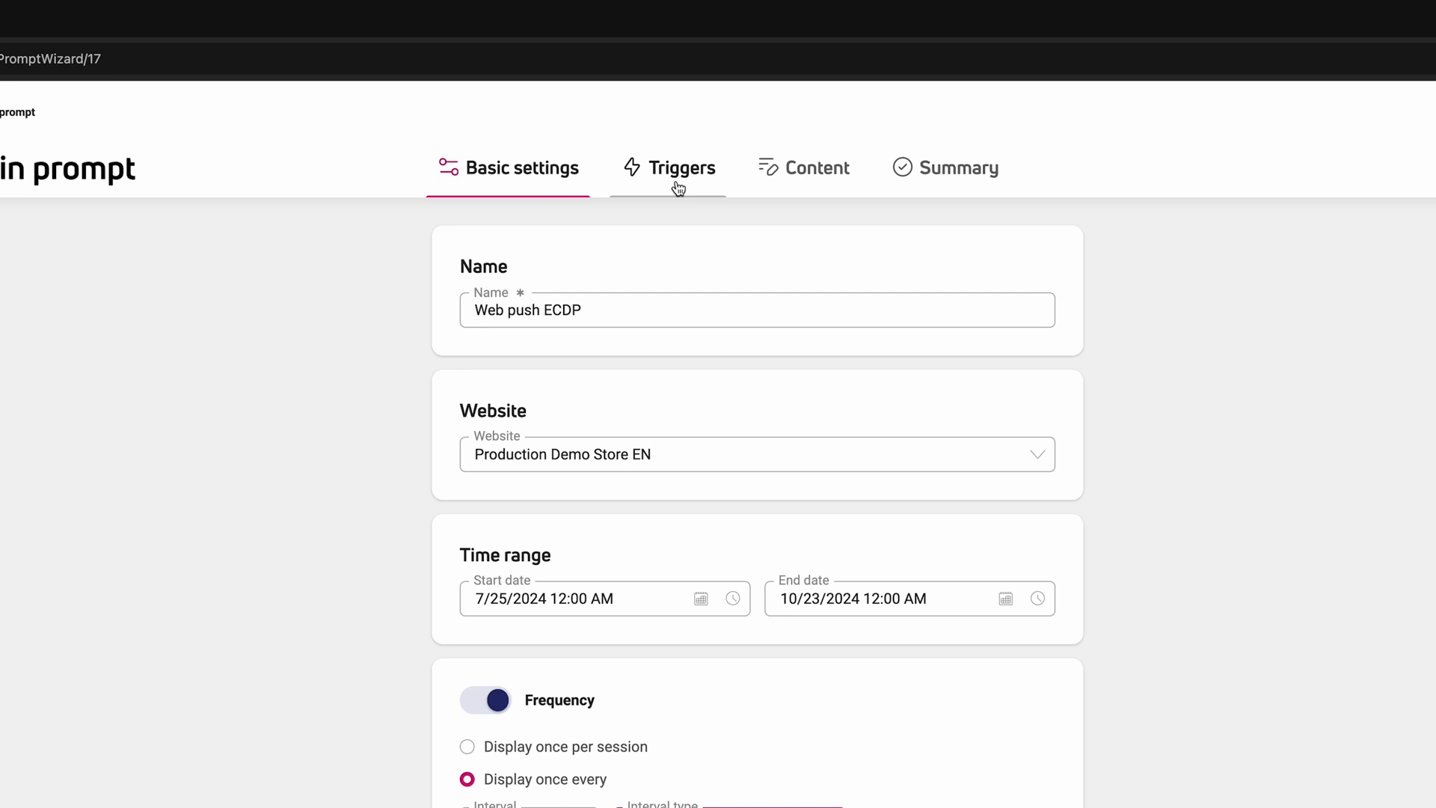
# - Choose Scroll as the prompt's trigger event with a scroll depth of 20%
pyautogui.click(678, 187)
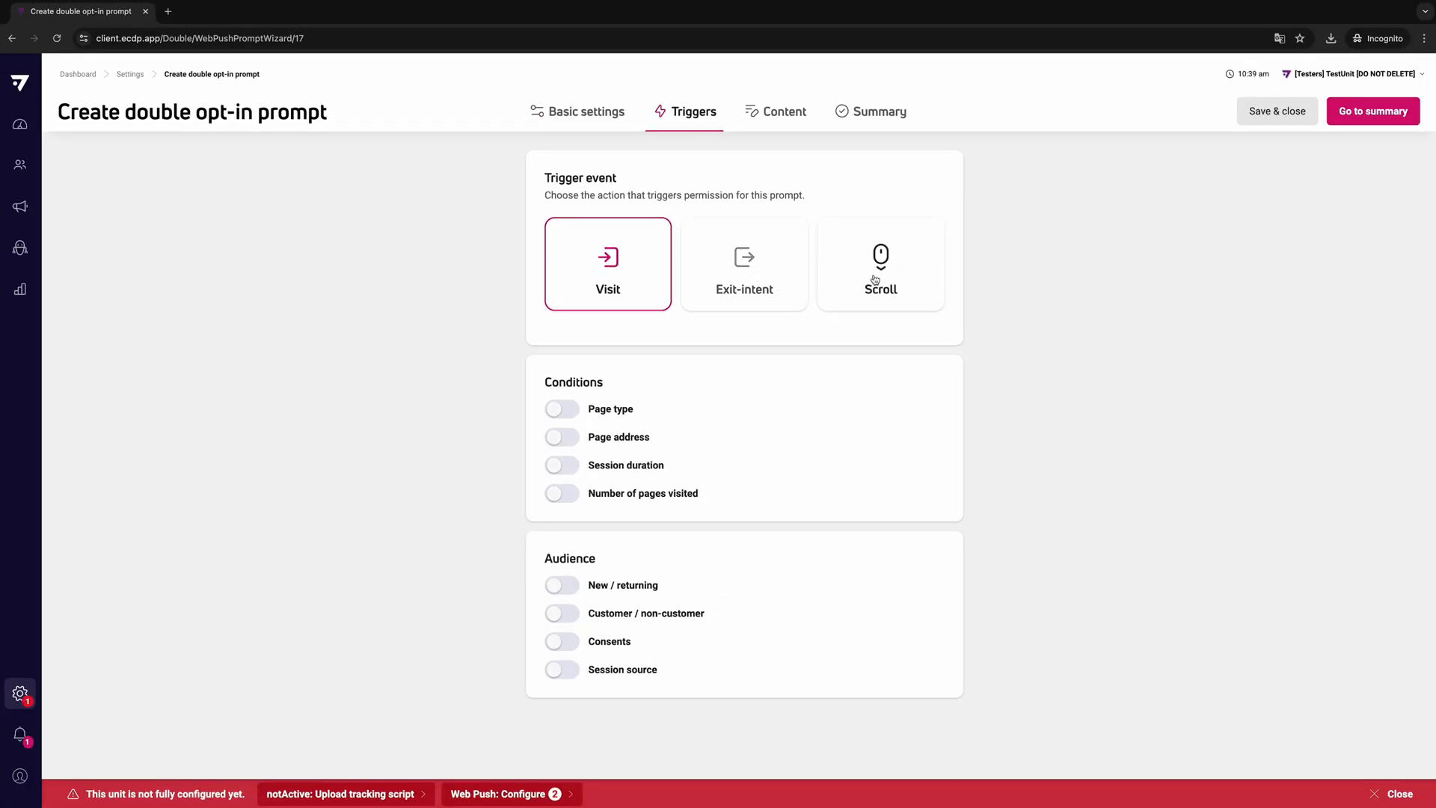
pyautogui.click(875, 280)
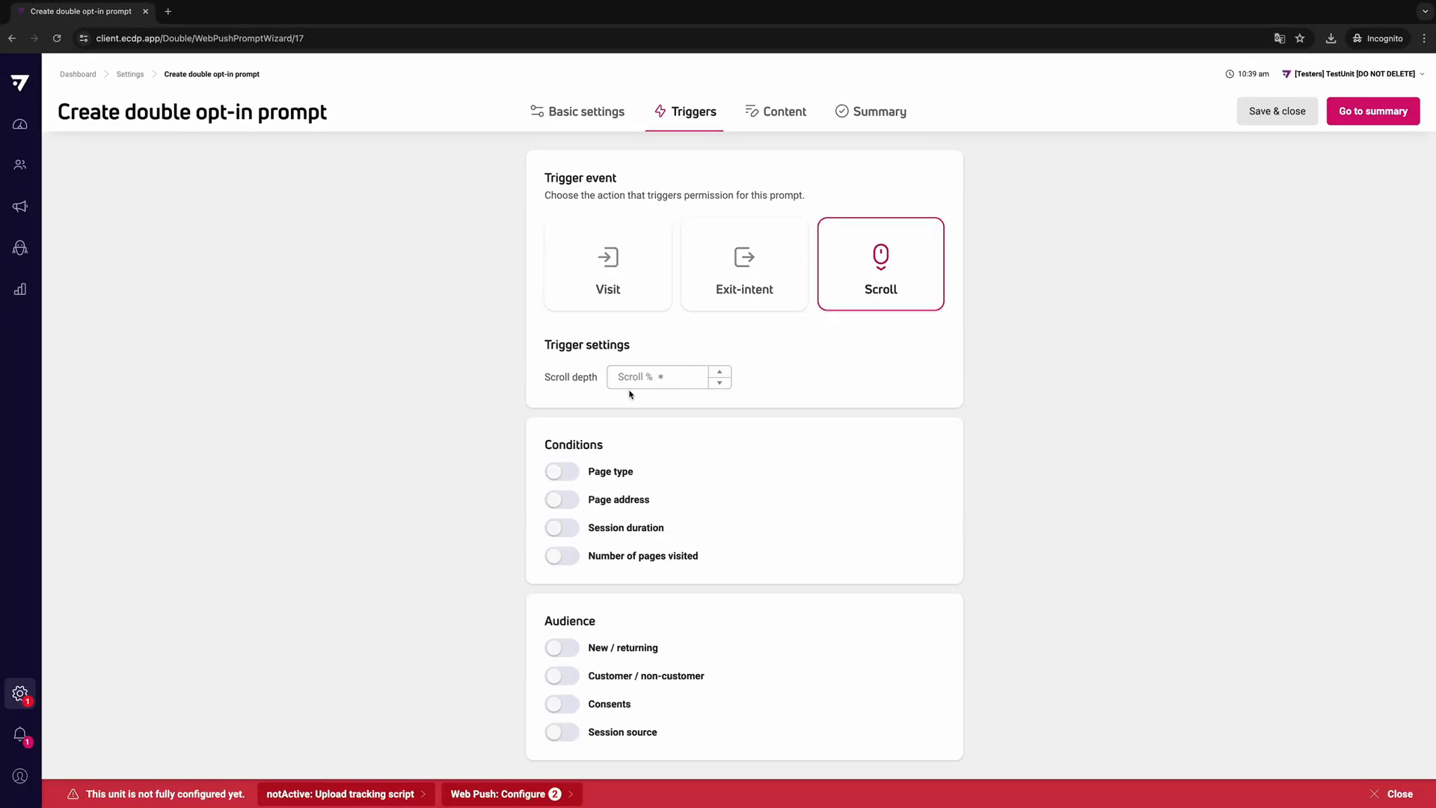
pyautogui.click(643, 379)
pyautogui.write('20')
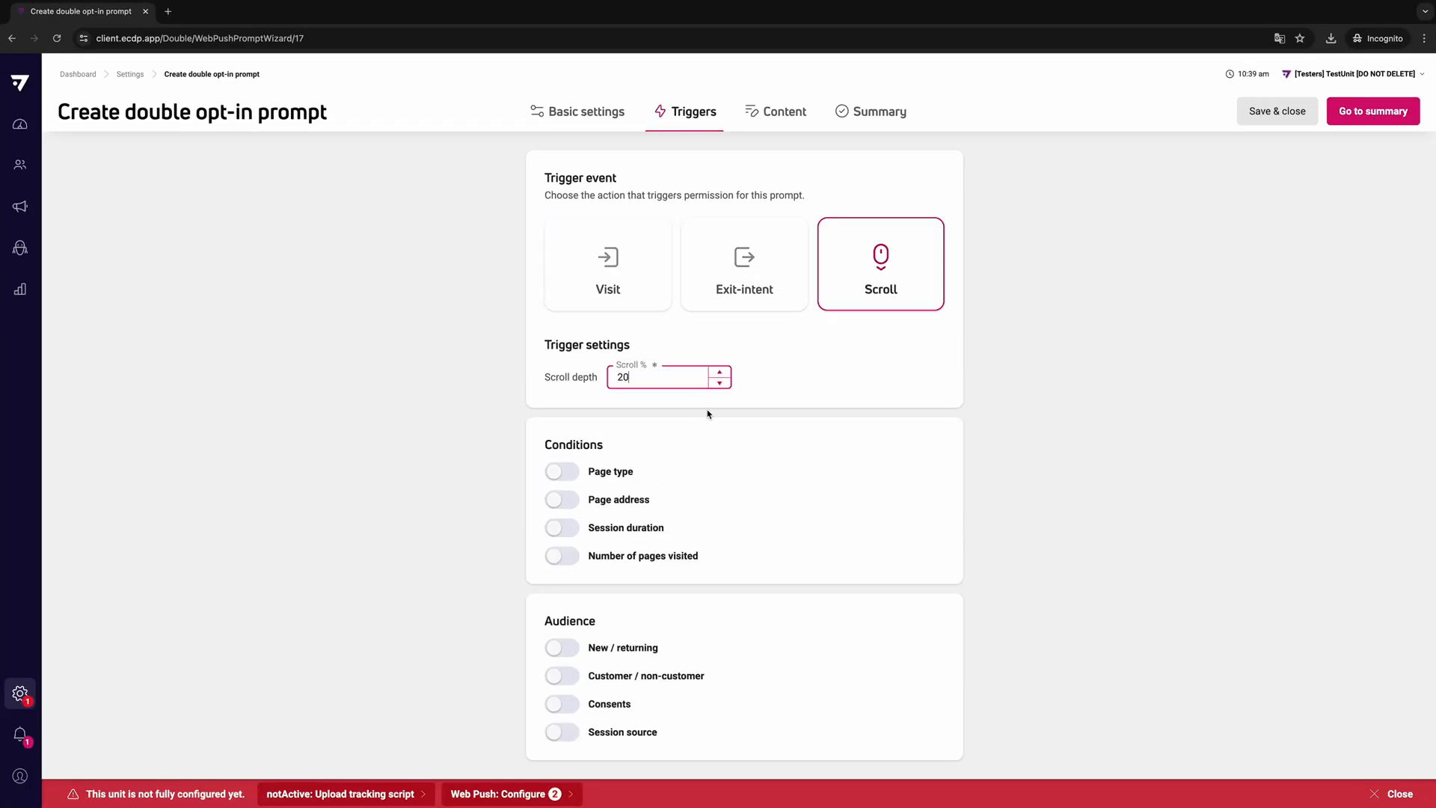
# - Enable the page type condition so the prompt displays only on the Product page, leaving the page address condition off
pyautogui.click(568, 471)
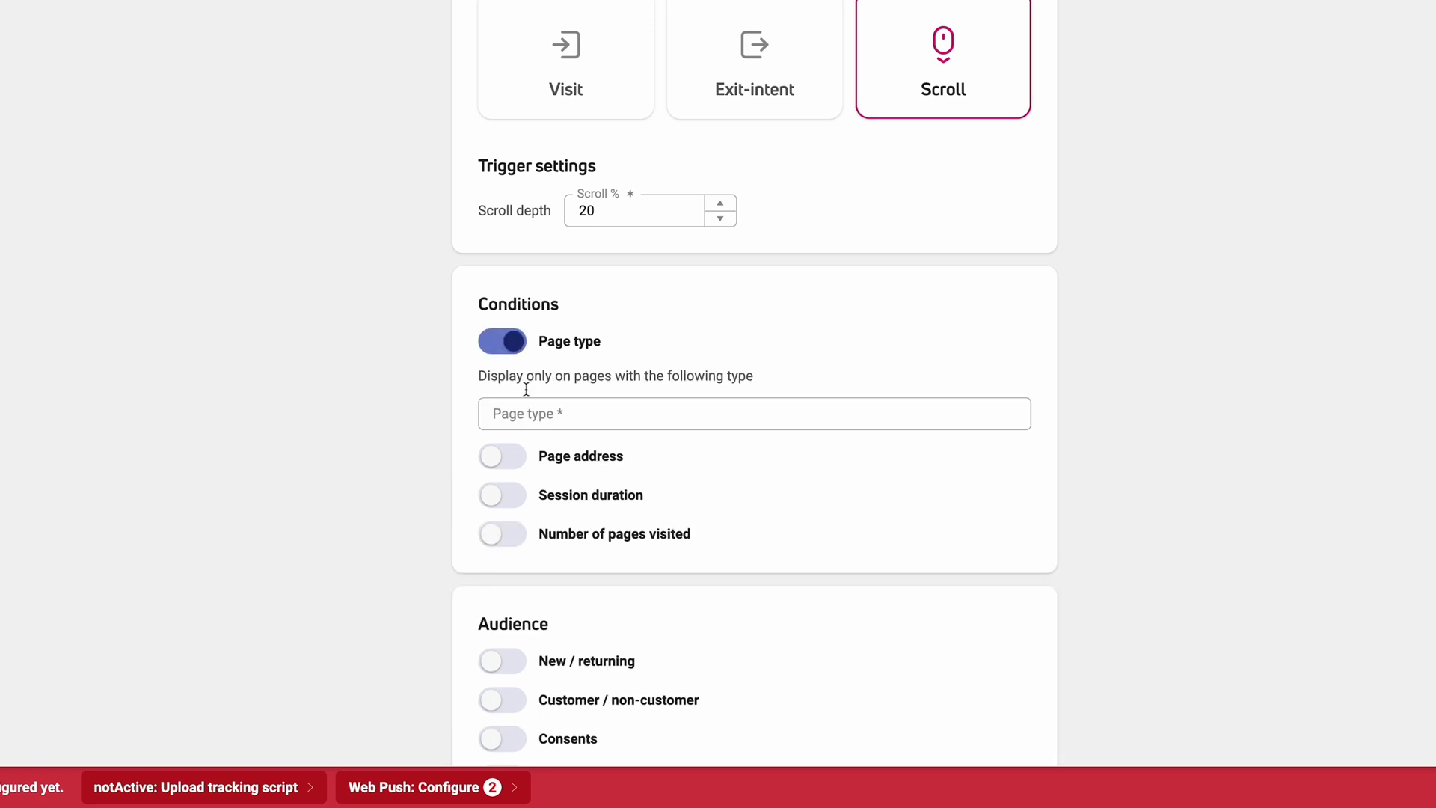
pyautogui.click(528, 414)
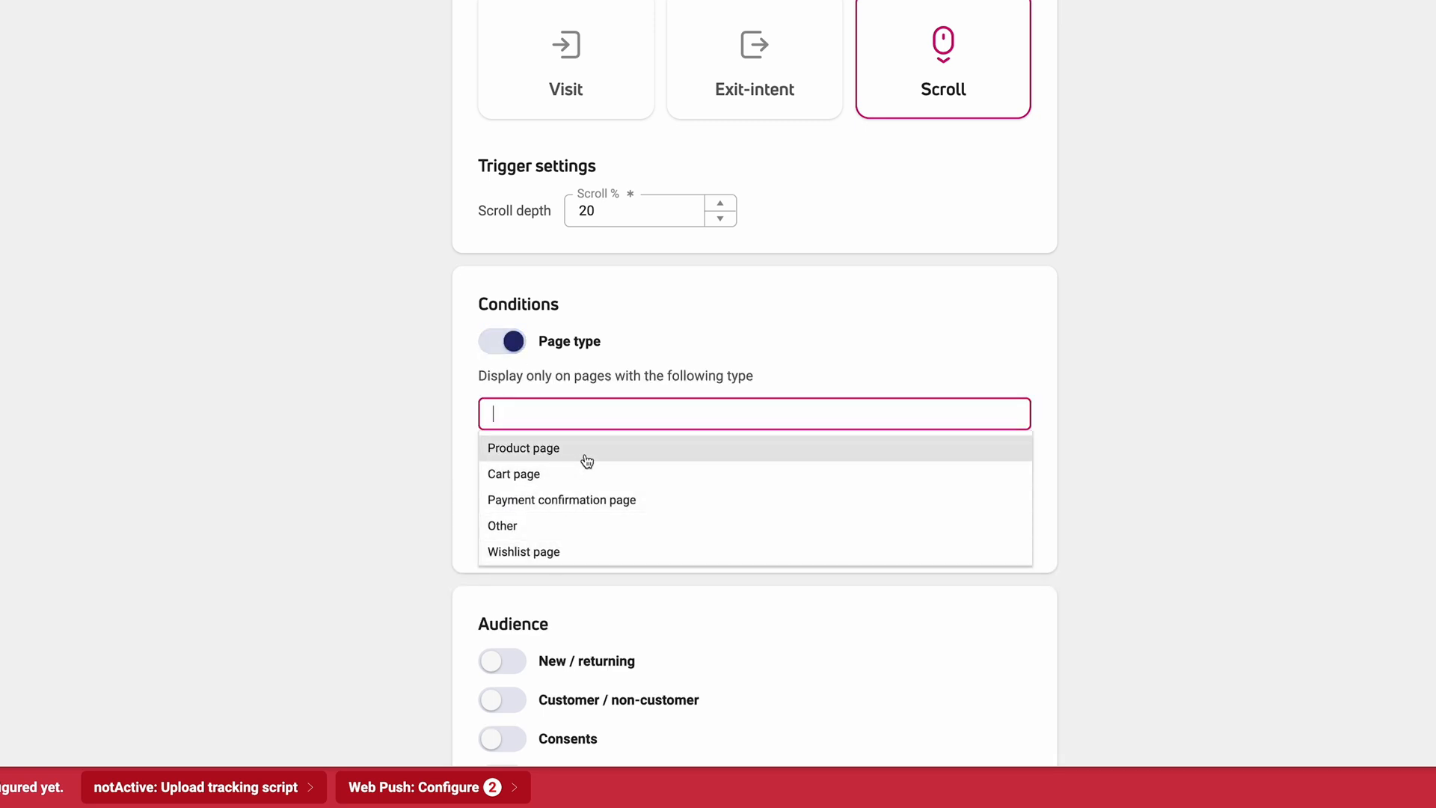
pyautogui.click(587, 457)
pyautogui.click(507, 462)
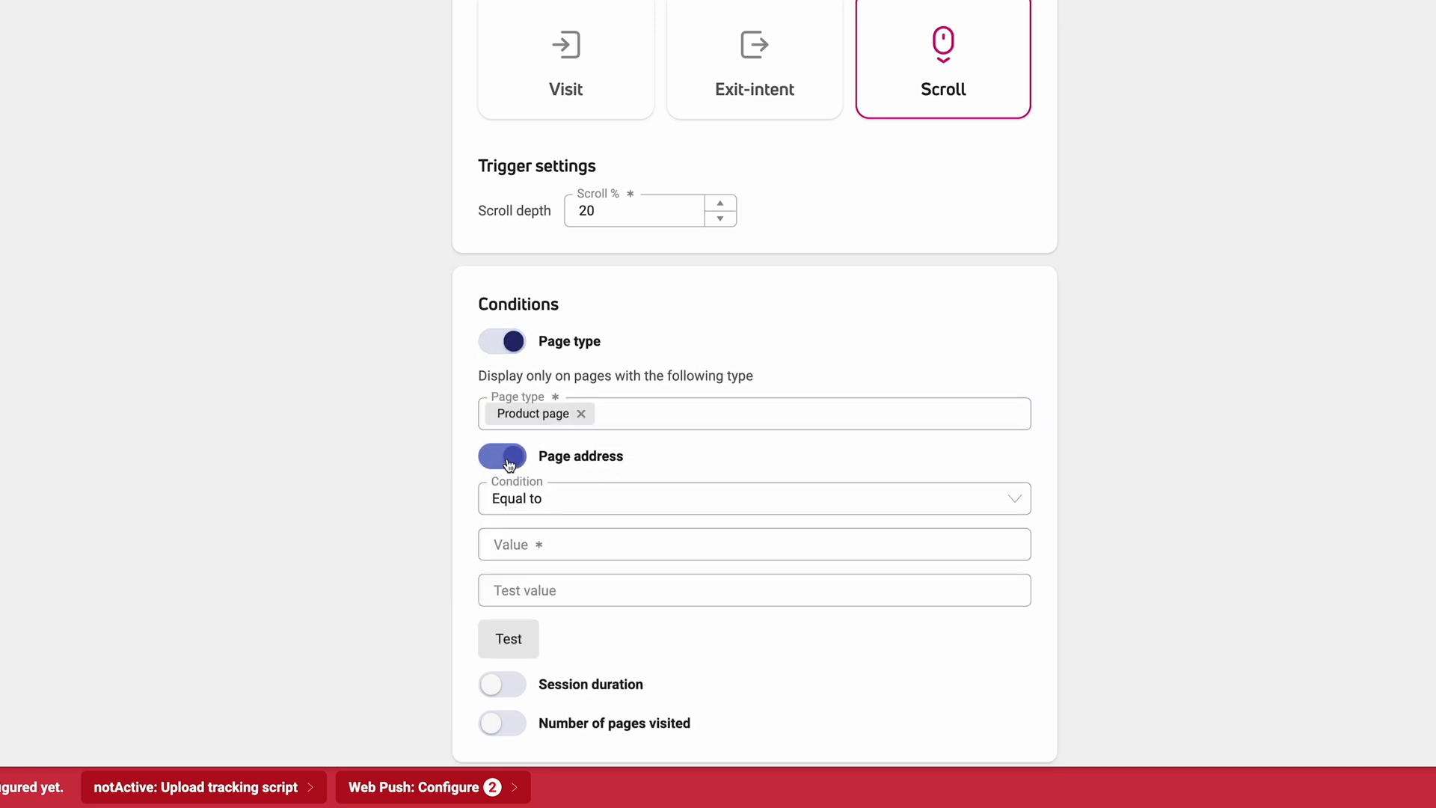
pyautogui.click(508, 460)
# - Enable the session duration condition and set it to between 90 and 480 seconds
pyautogui.click(503, 495)
pyautogui.click(702, 535)
pyautogui.write('90')
pyautogui.press('Tab')
pyautogui.write('480')
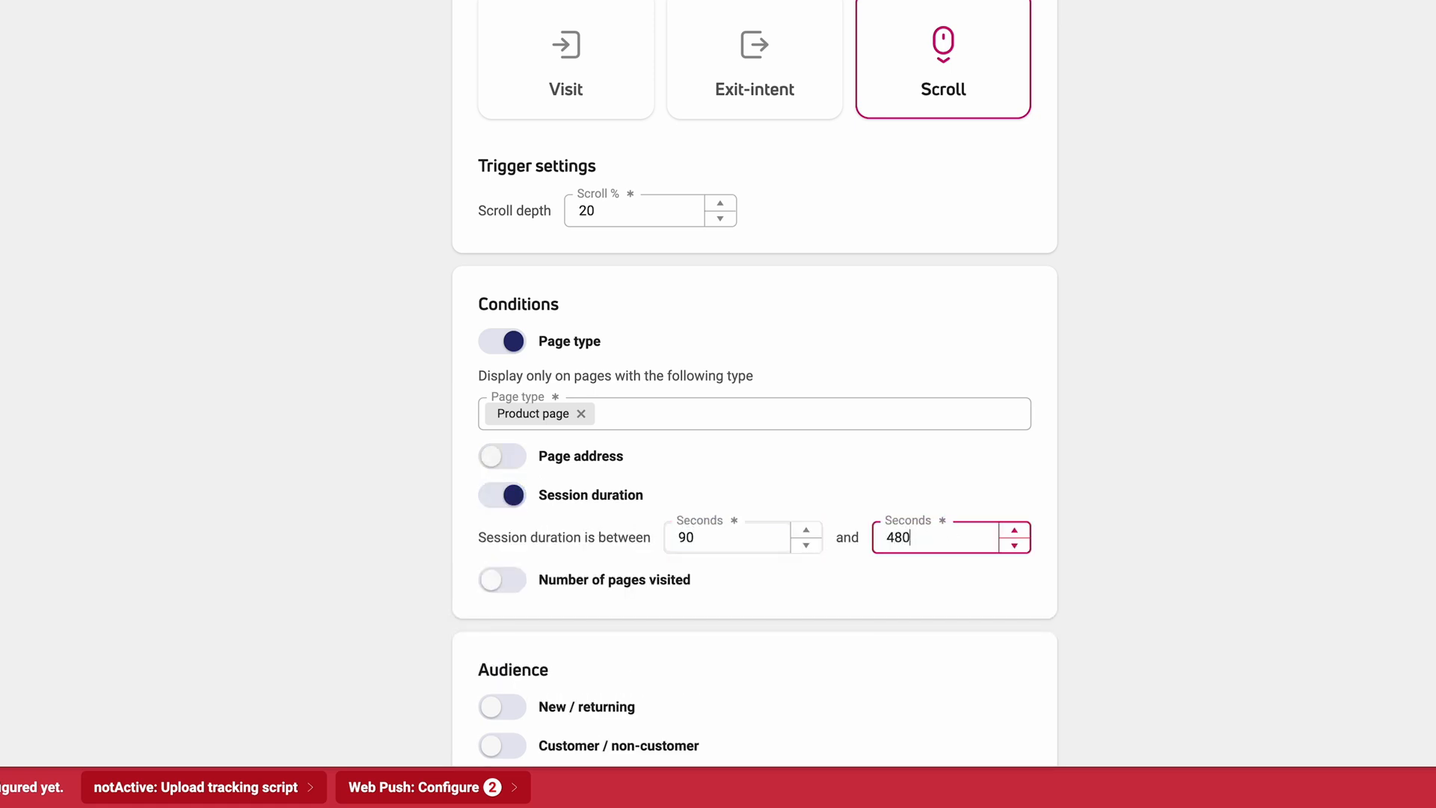
pyautogui.click(500, 584)
pyautogui.scroll(-2, 516, 584)
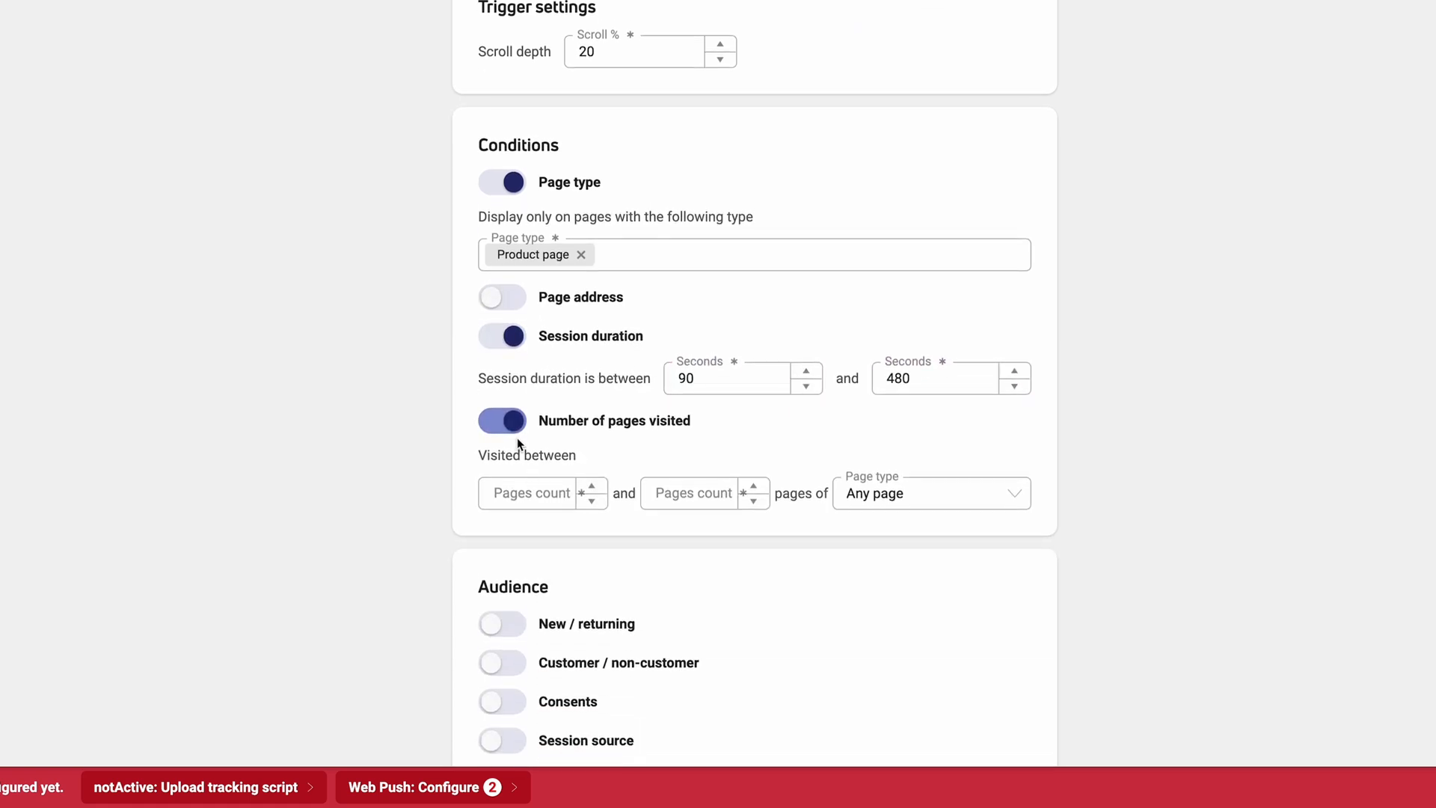
pyautogui.click(511, 425)
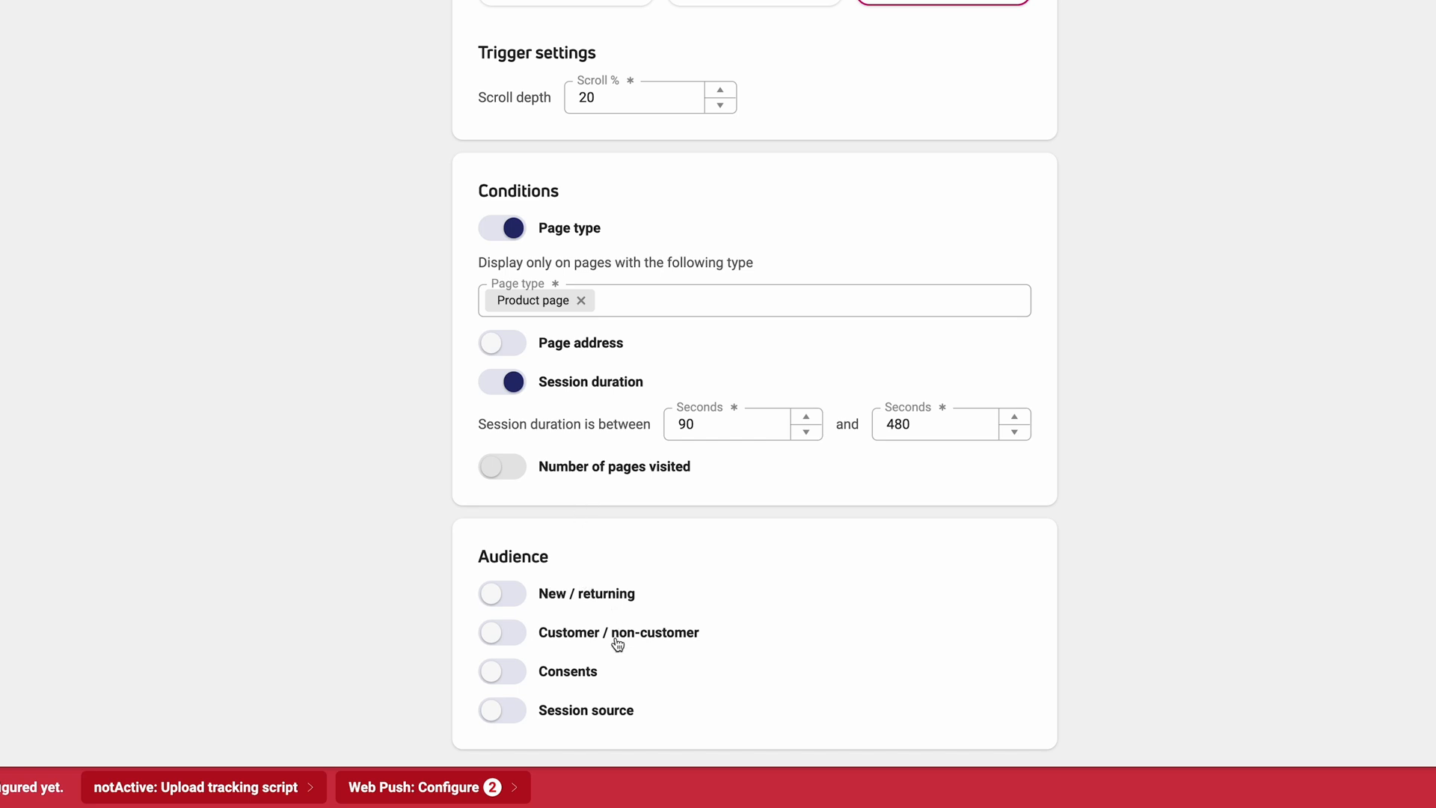
# - Enable the new / returning audience filter and set the visitor type to Returning
pyautogui.click(511, 597)
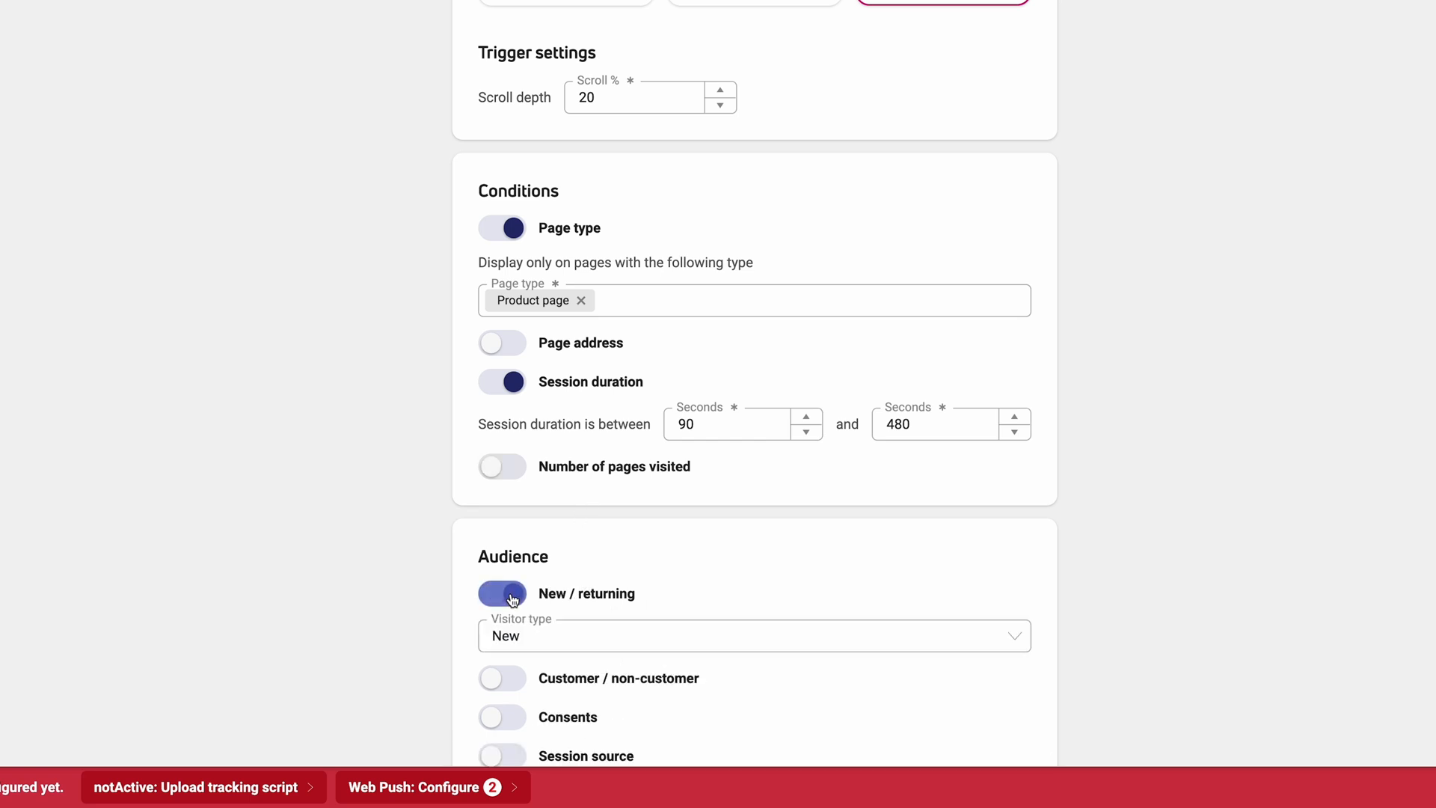
pyautogui.click(649, 638)
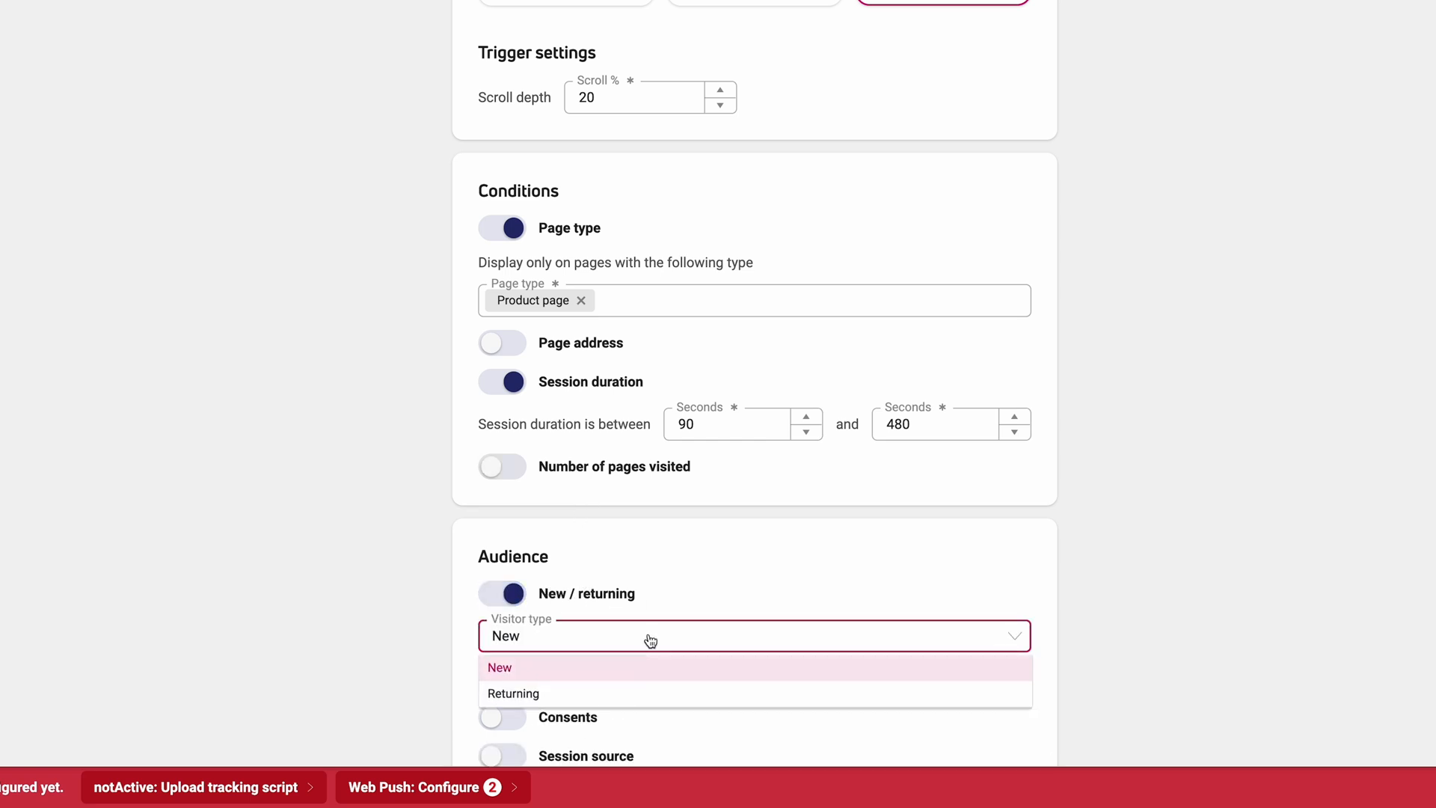
pyautogui.click(635, 697)
# - Enable the consents audience filter to display the prompt to visitors with none of the consent "22 WebPush Consent 1"
pyautogui.scroll(-1, 554, 680)
pyautogui.click(509, 672)
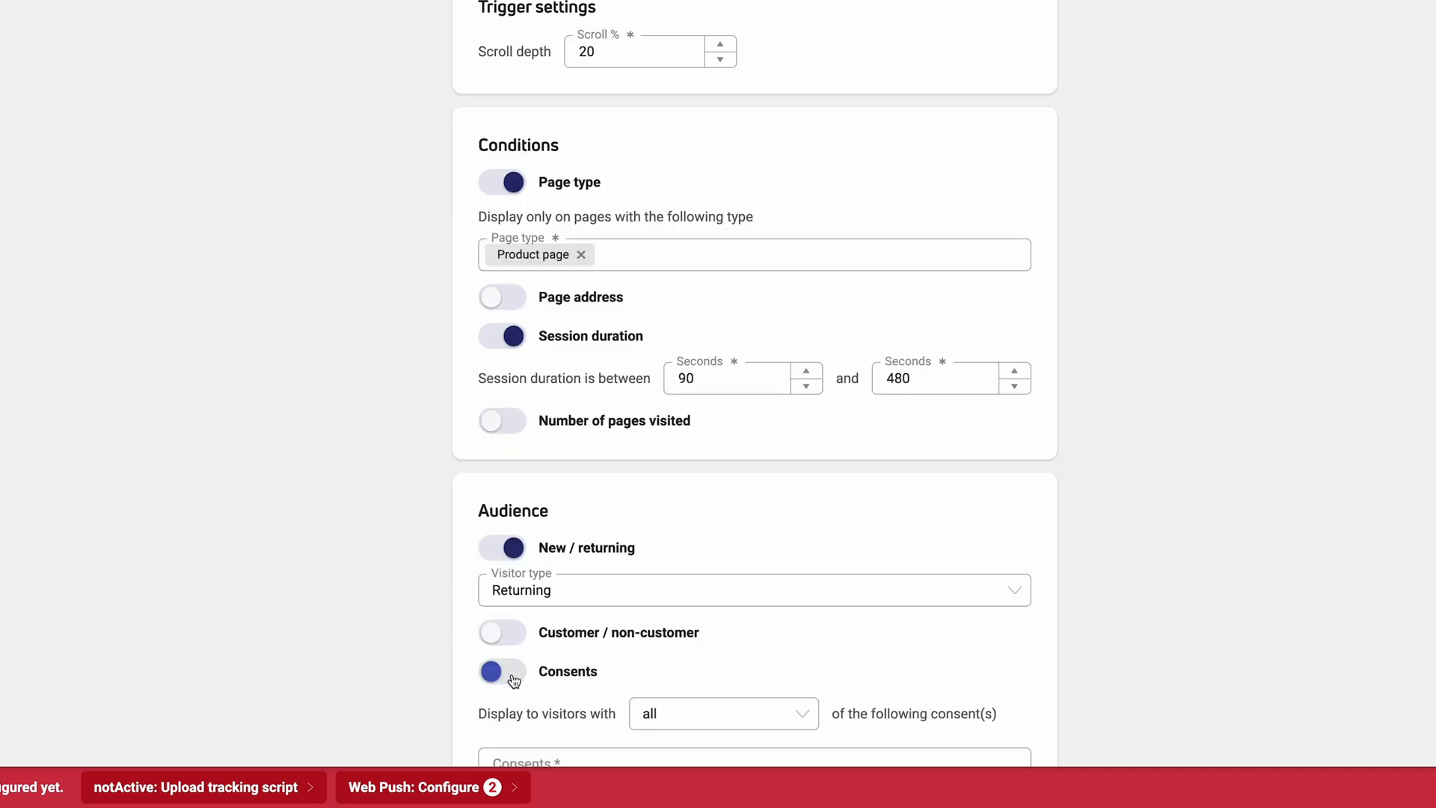
pyautogui.click(757, 723)
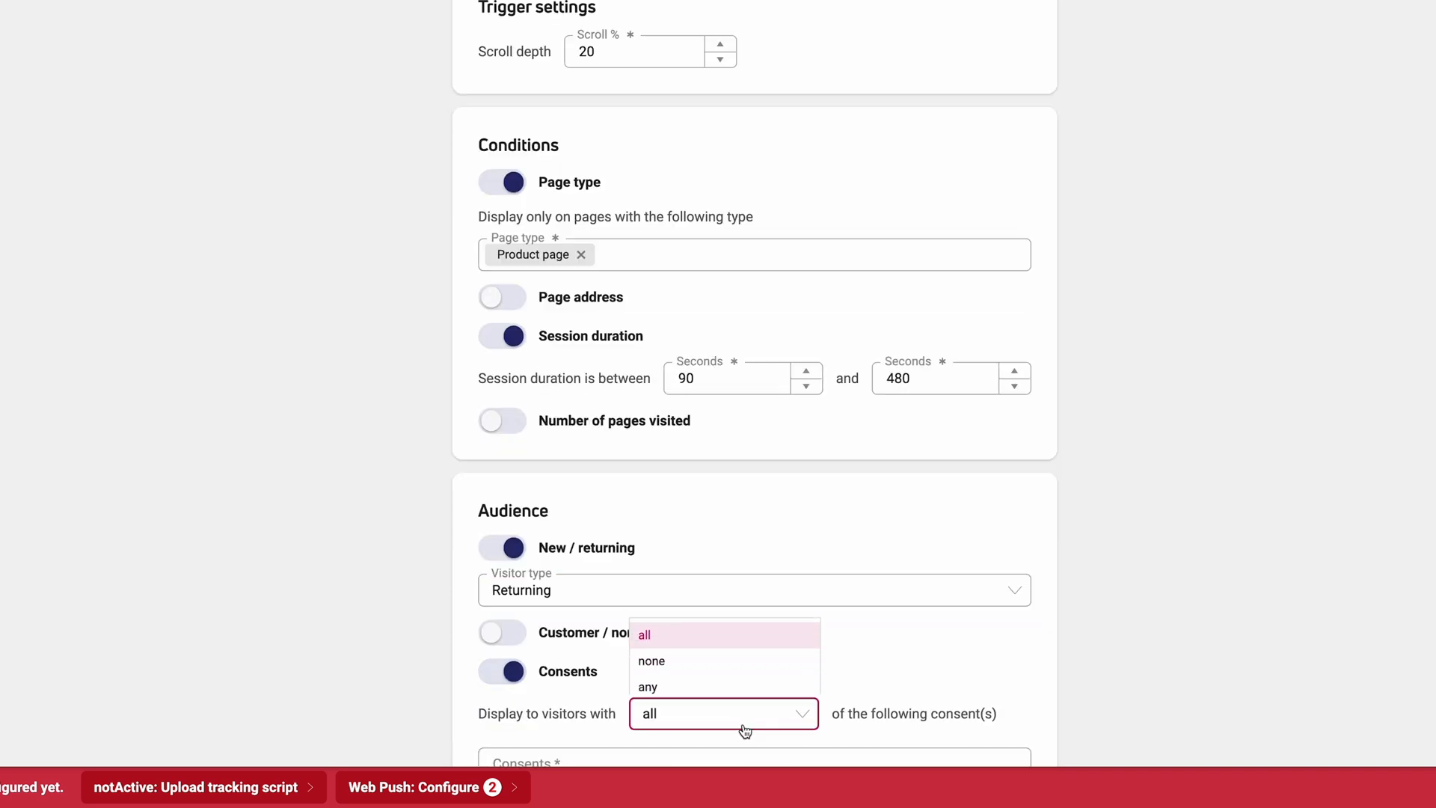
pyautogui.click(710, 662)
pyautogui.scroll(-2, 695, 652)
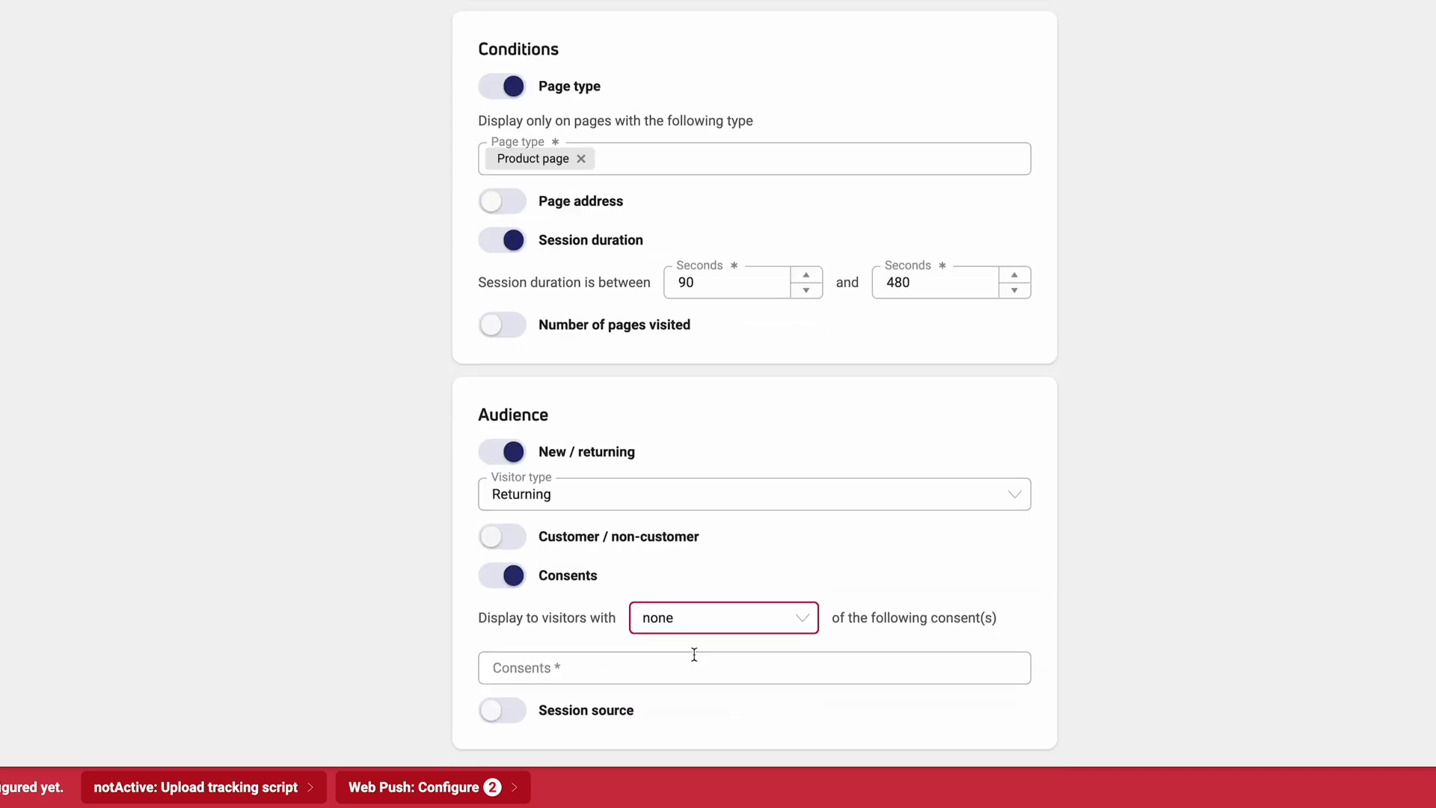
pyautogui.click(636, 668)
pyautogui.scroll(-5, 659, 563)
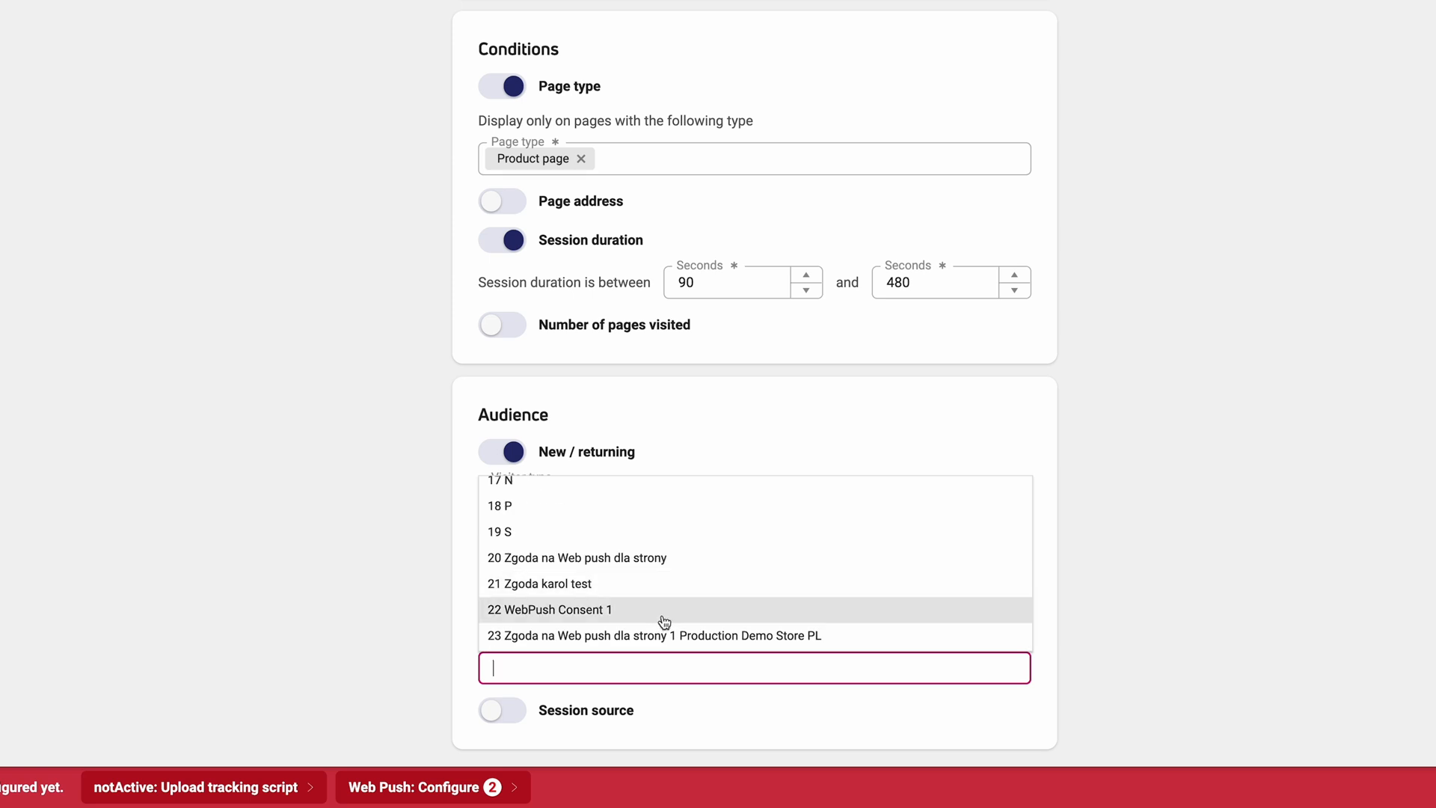
pyautogui.click(662, 617)
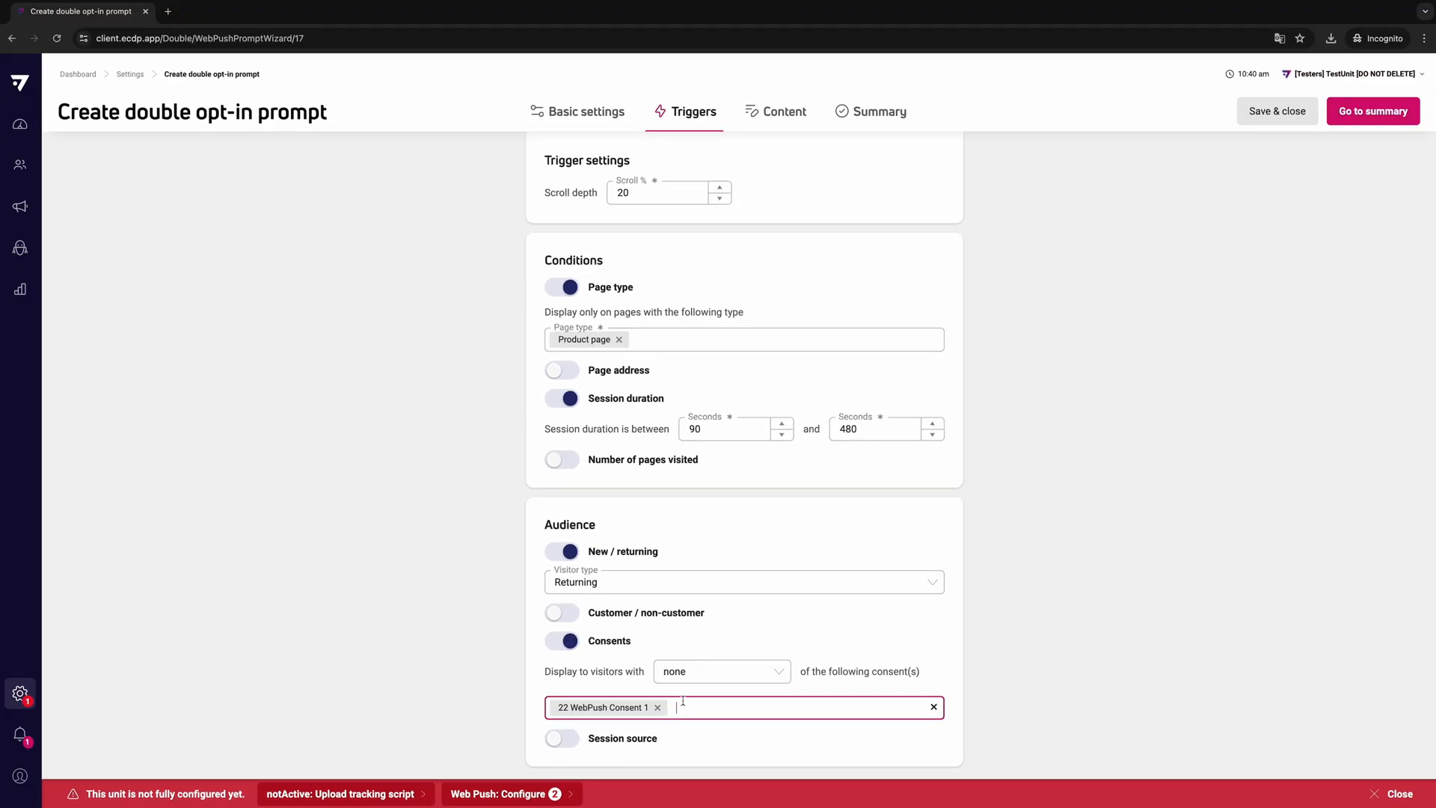
# - Delete the description text block from the double opt-in prompt's content
pyautogui.click(784, 114)
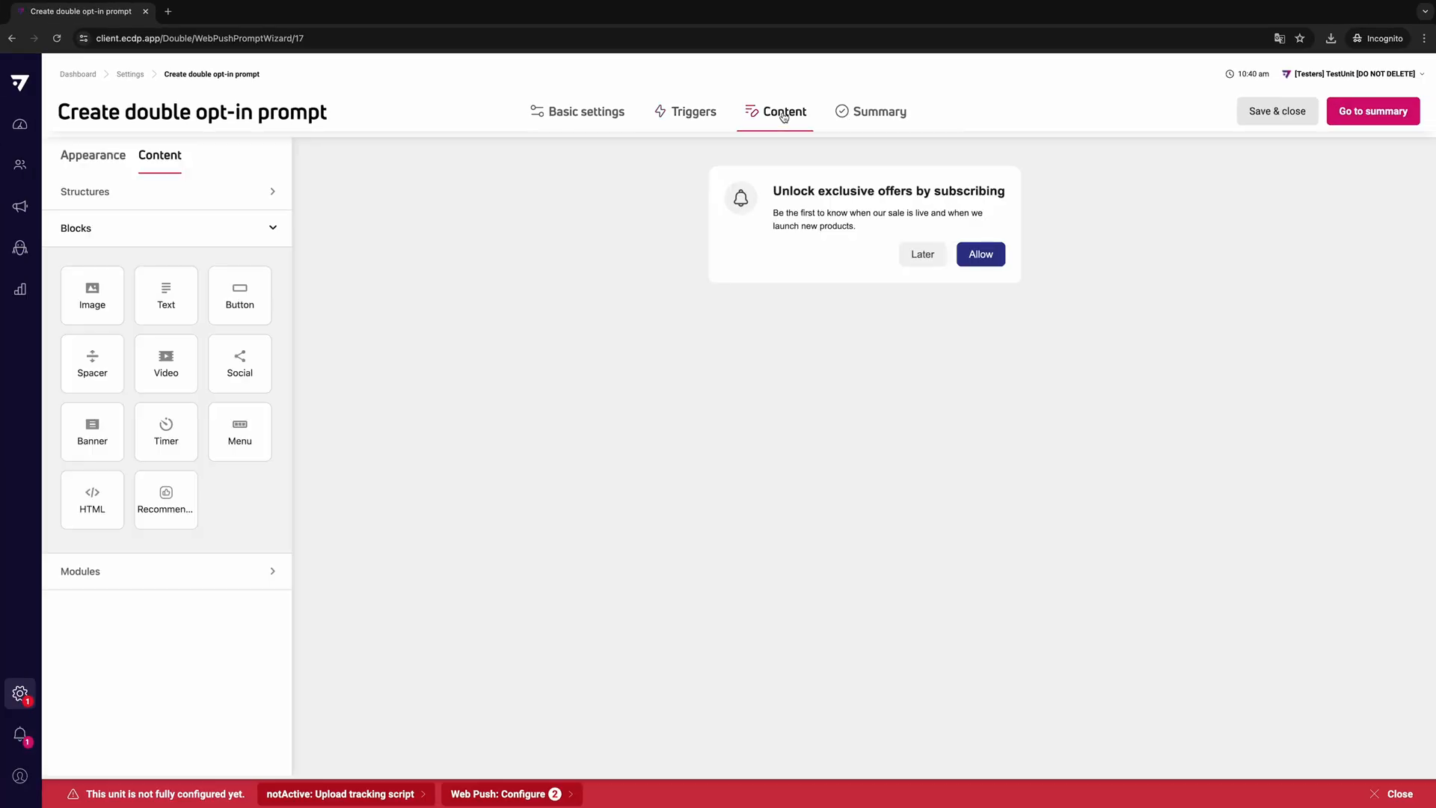
pyautogui.moveTo(1006, 223)
pyautogui.click(878, 224)
pyautogui.click(962, 223)
# - Insert a narrow-wide two-column structure between the prompt's heading and buttons, and place the logo image in its narrow column
pyautogui.click(136, 192)
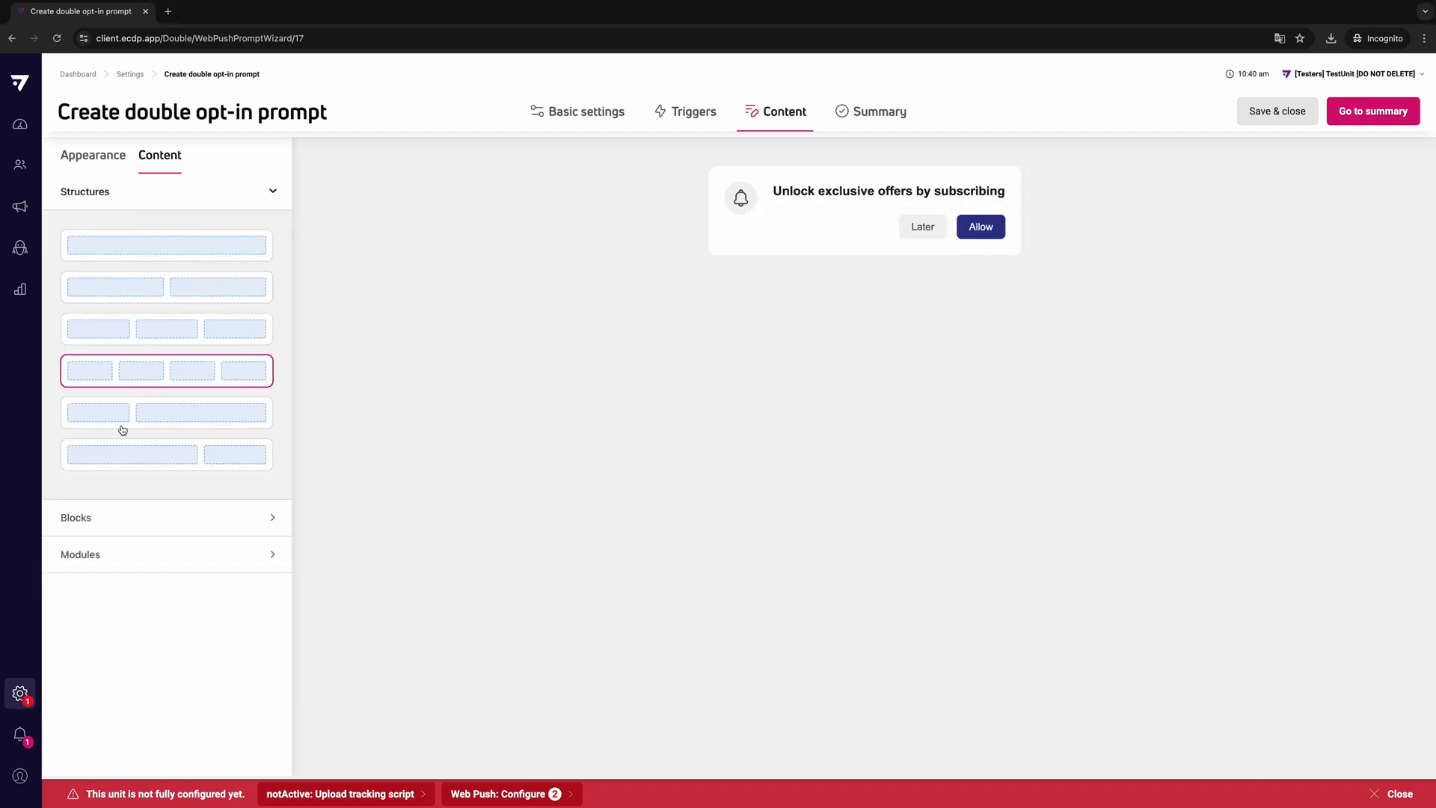
pyautogui.moveTo(134, 410); pyautogui.dragTo(860, 215)
pyautogui.click(134, 516)
pyautogui.moveTo(92, 296); pyautogui.dragTo(755, 274)
pyautogui.click(755, 275)
pyautogui.click(92, 445)
# - Add the text "Be the first to know when our sale is live and when we launch new products." to the wide column and format it
pyautogui.click(917, 276)
pyautogui.write('Be the first to know when our sale is live and when we launch new products.')
pyautogui.click(766, 156)
pyautogui.moveTo(947, 247); pyautogui.dragTo(825, 233)
pyautogui.click(760, 151)
pyautogui.click(770, 238)
pyautogui.click(939, 375)
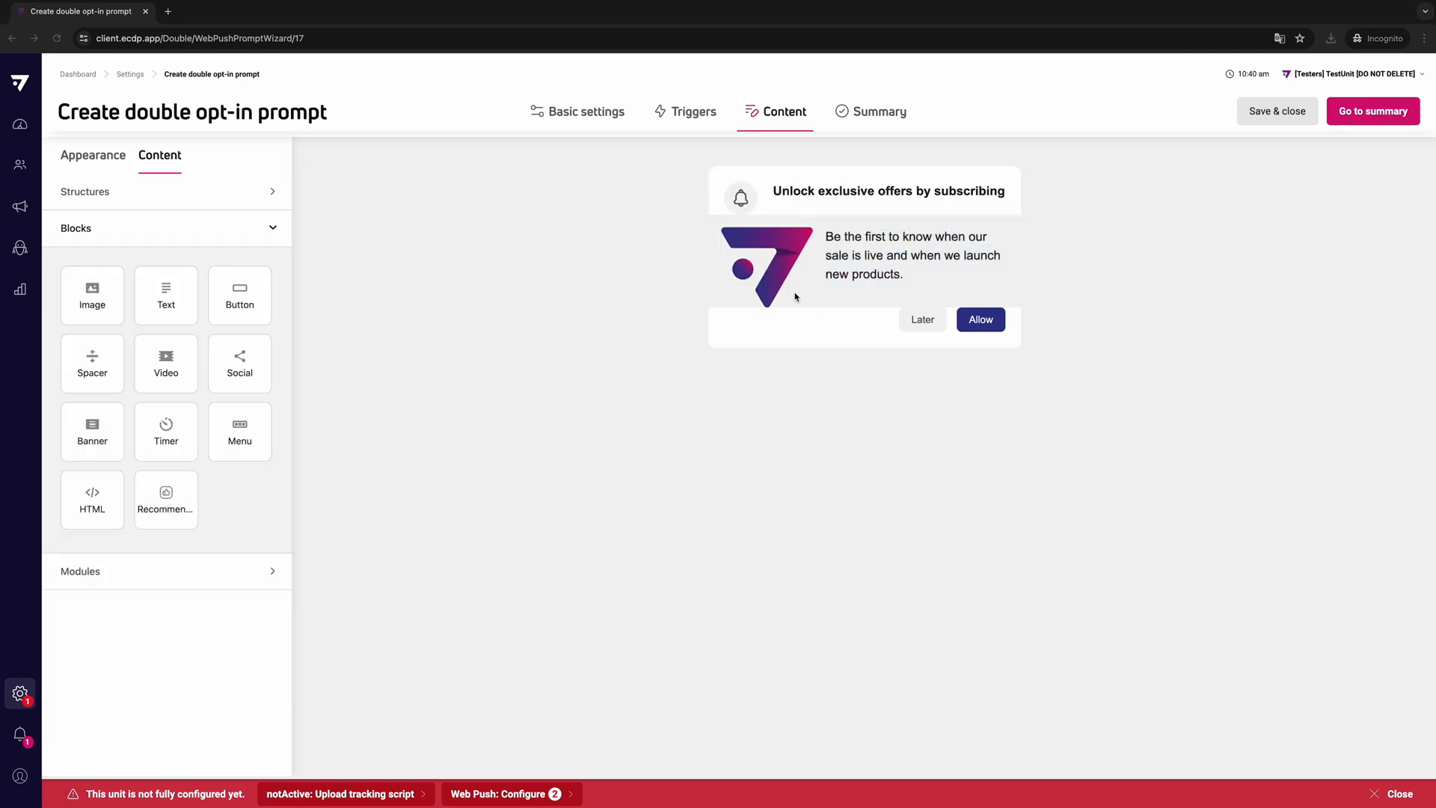
# - Set the Allow button's color to #da1884
pyautogui.click(961, 321)
pyautogui.click(238, 460)
pyautogui.write('#da1884')
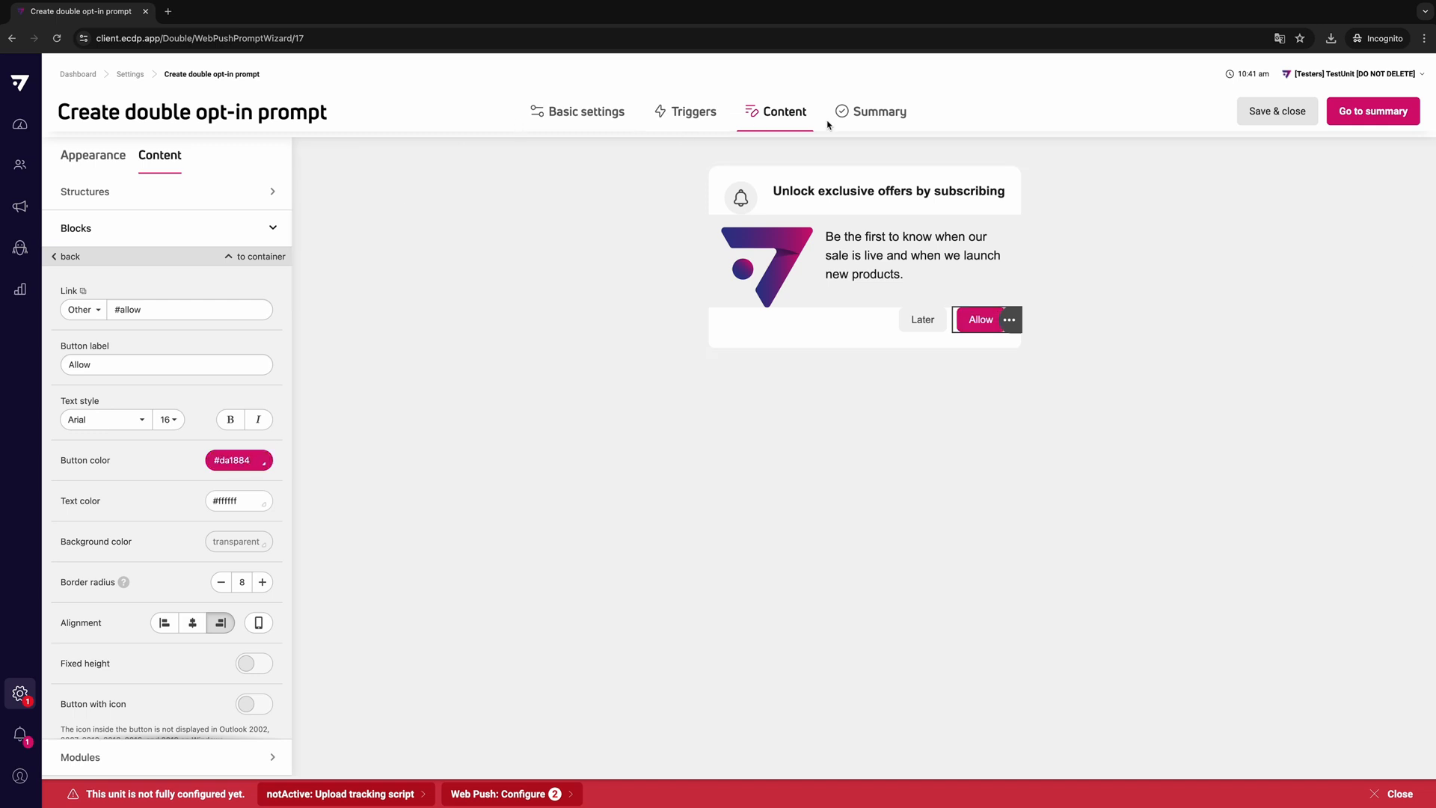
# - Review the prompt's summary and check its mobile and desktop previews
pyautogui.click(849, 119)
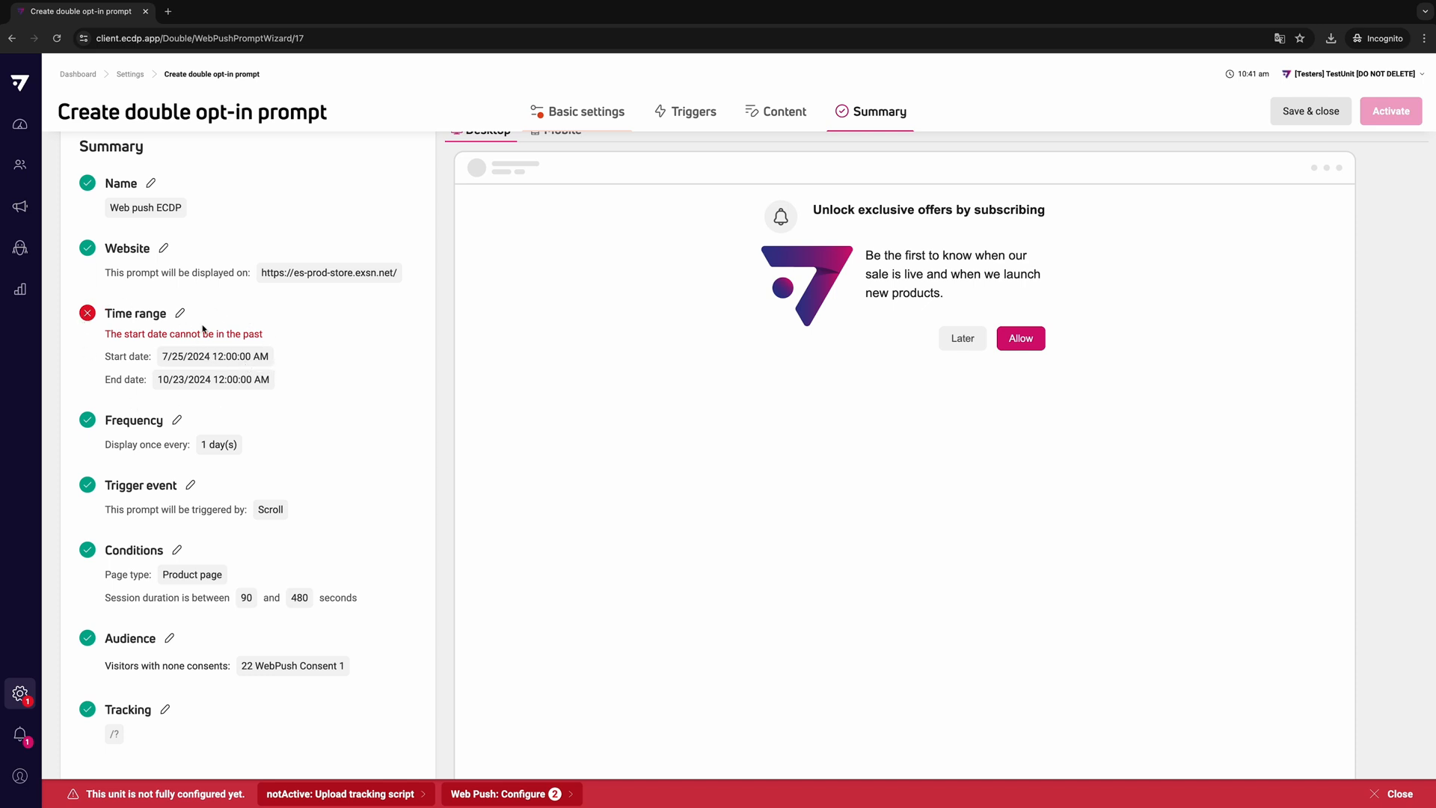
pyautogui.scroll(1, 751, 273)
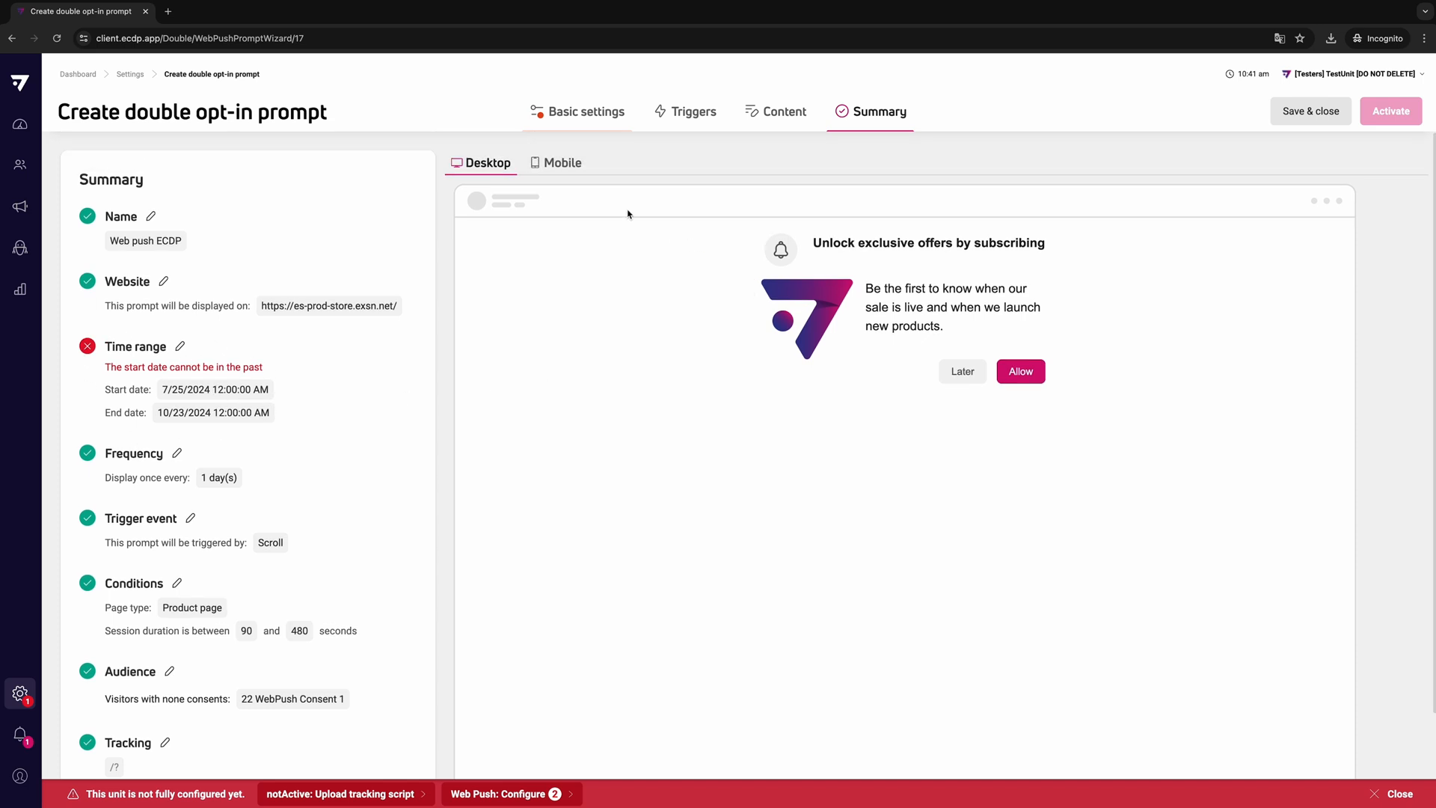
pyautogui.click(563, 163)
pyautogui.click(478, 163)
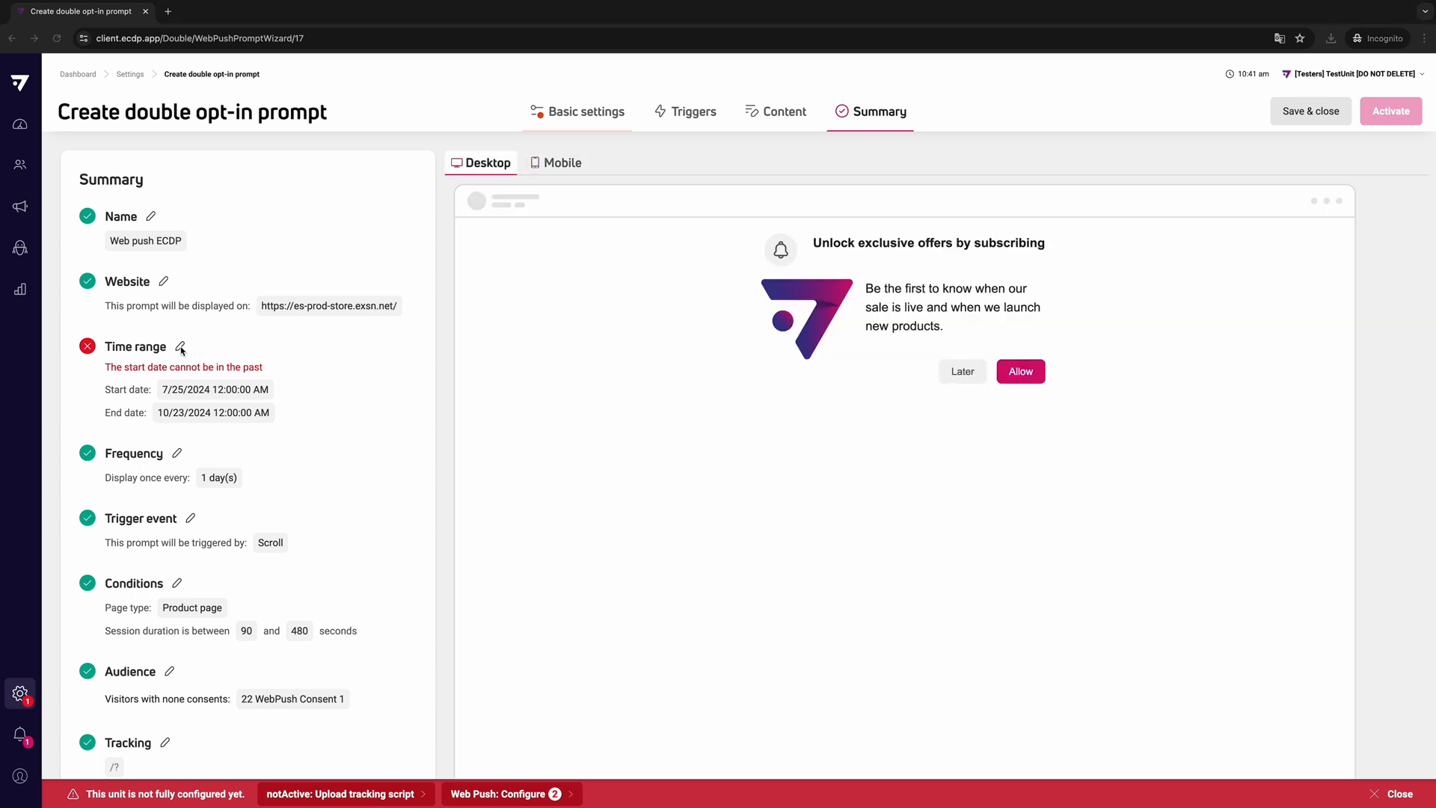
# - Set the prompt's start date to 7/26/2024 and activate the prompt
pyautogui.click(181, 347)
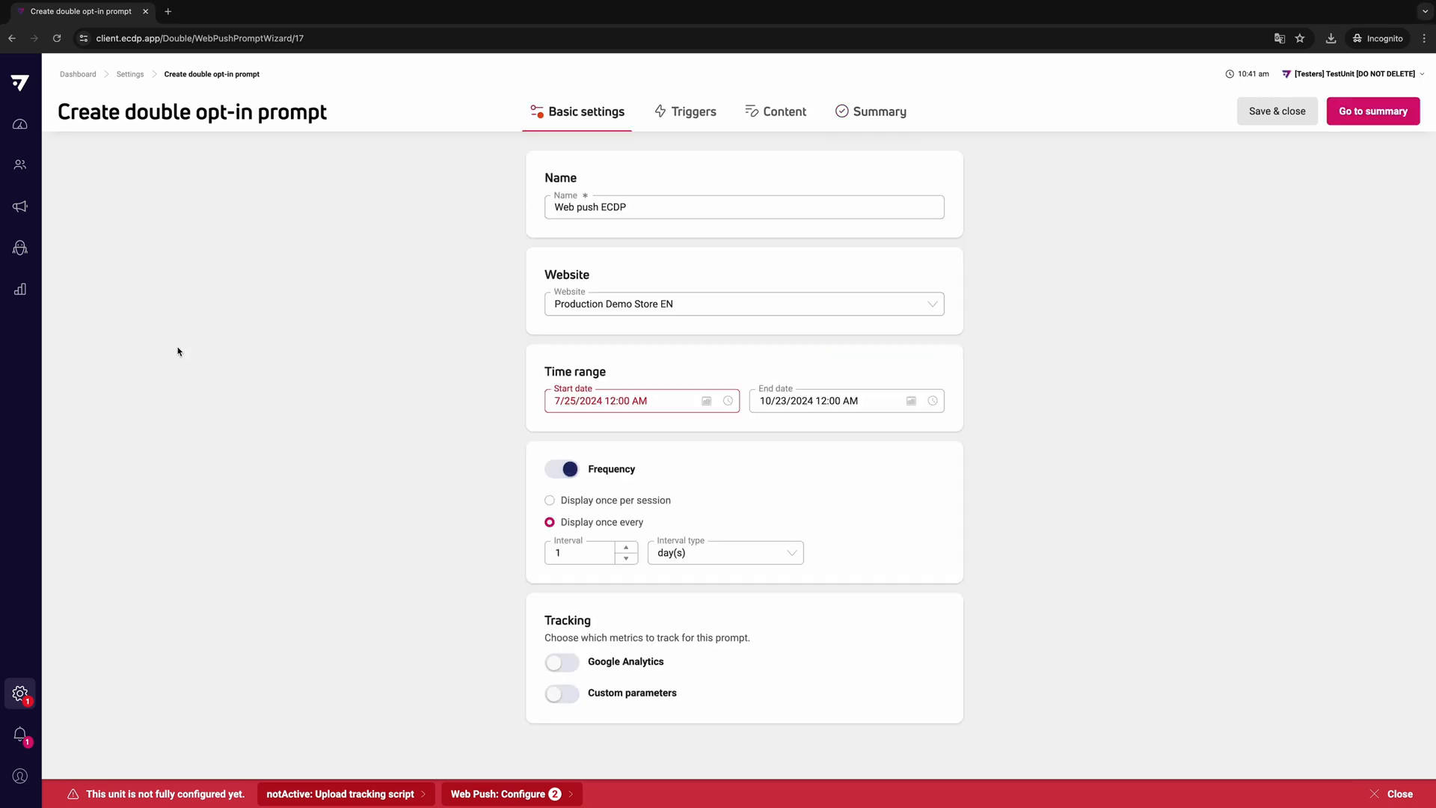
pyautogui.click(706, 401)
pyautogui.click(687, 561)
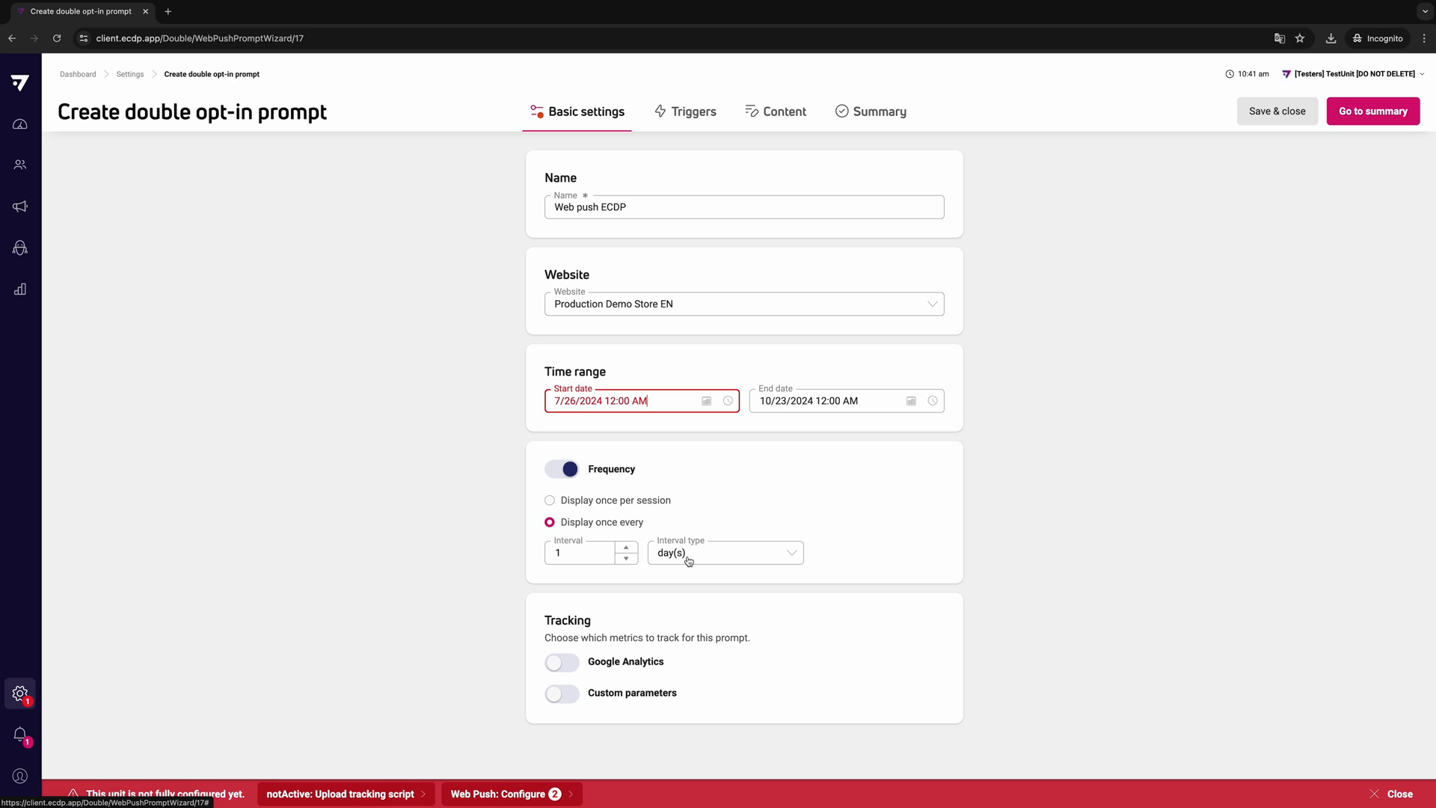
pyautogui.click(843, 118)
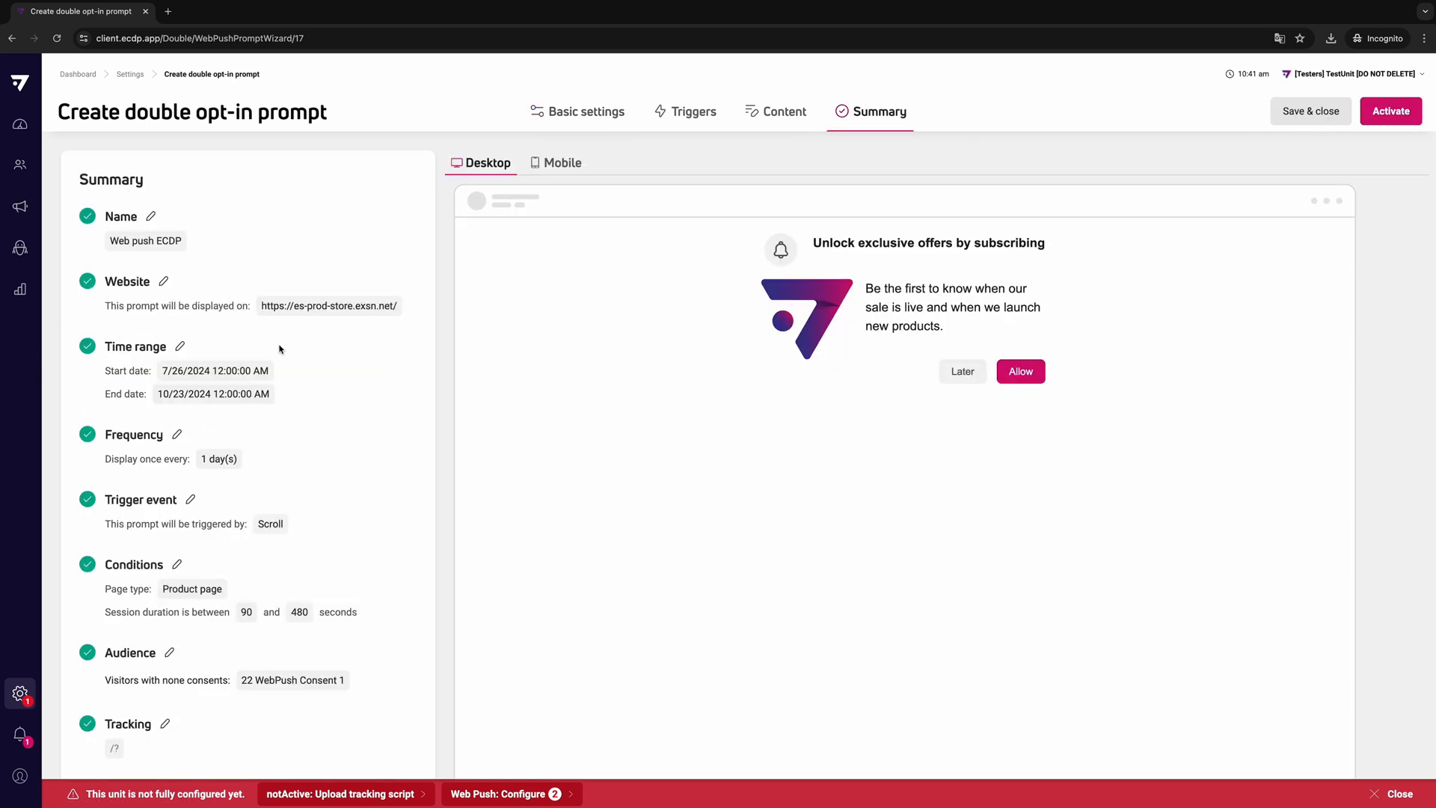
pyautogui.click(1391, 111)
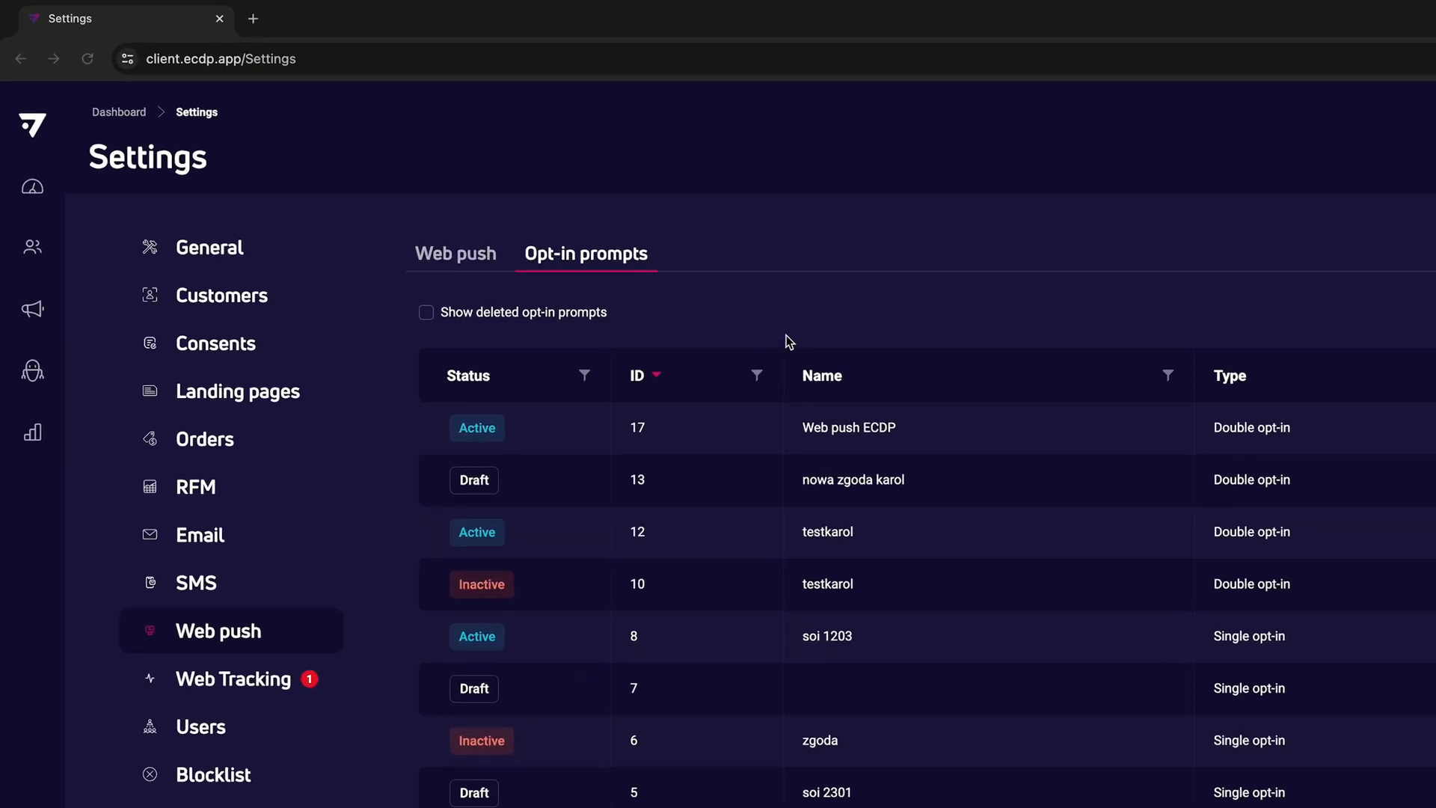
# - Start a web push campaign notification named "15% off ECDP" for the Production Demo Store EN website
pyautogui.click(33, 312)
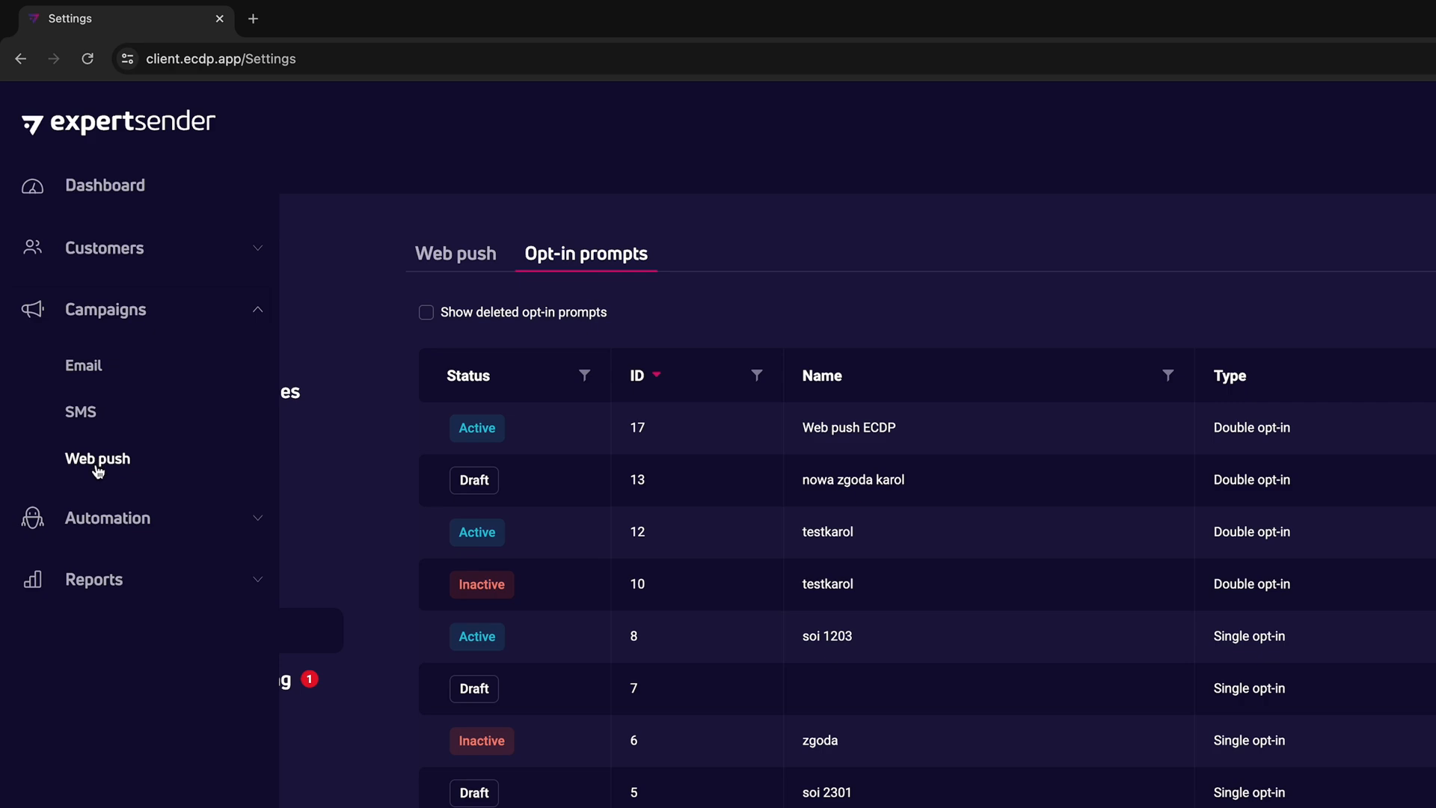
pyautogui.click(96, 468)
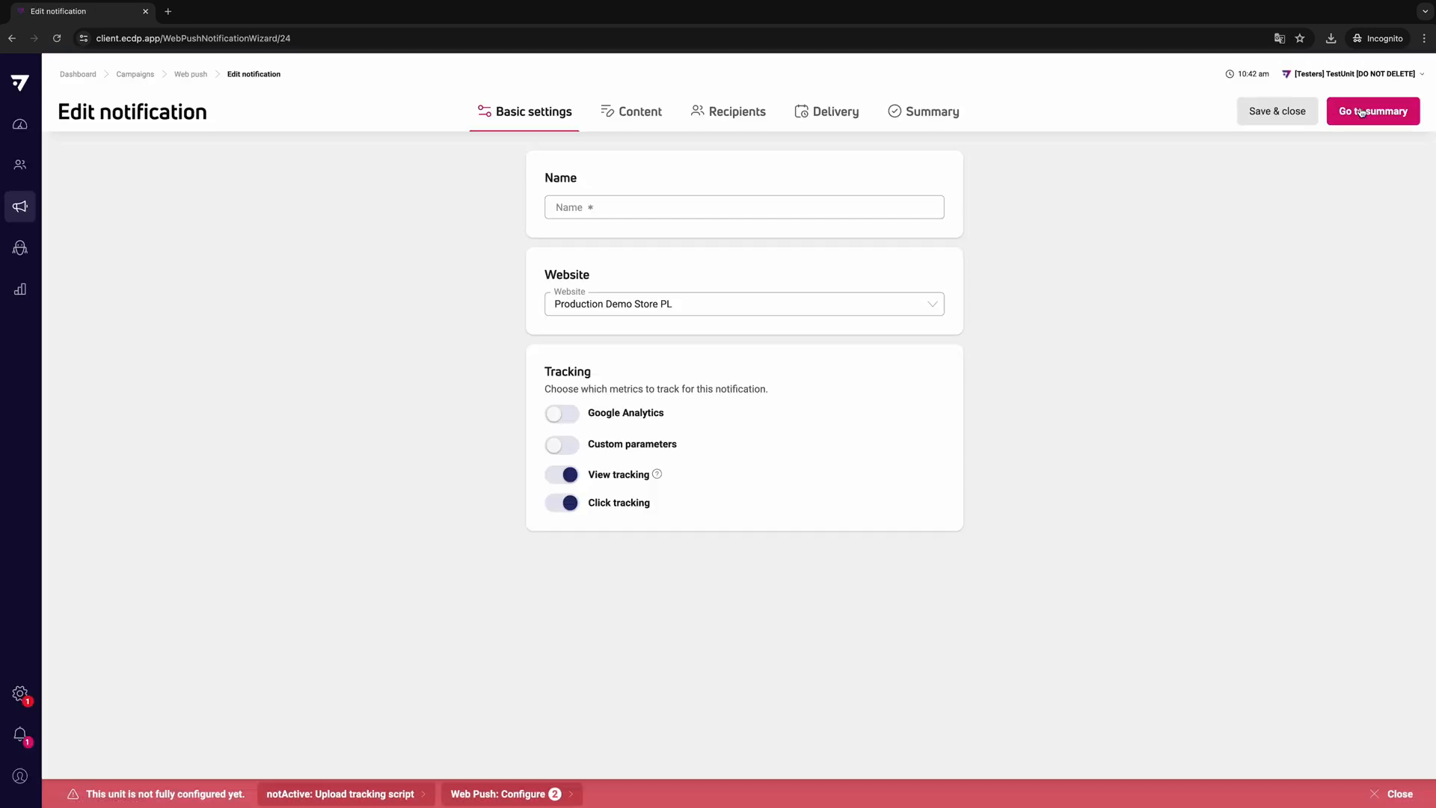
pyautogui.click(608, 203)
pyautogui.write('15')
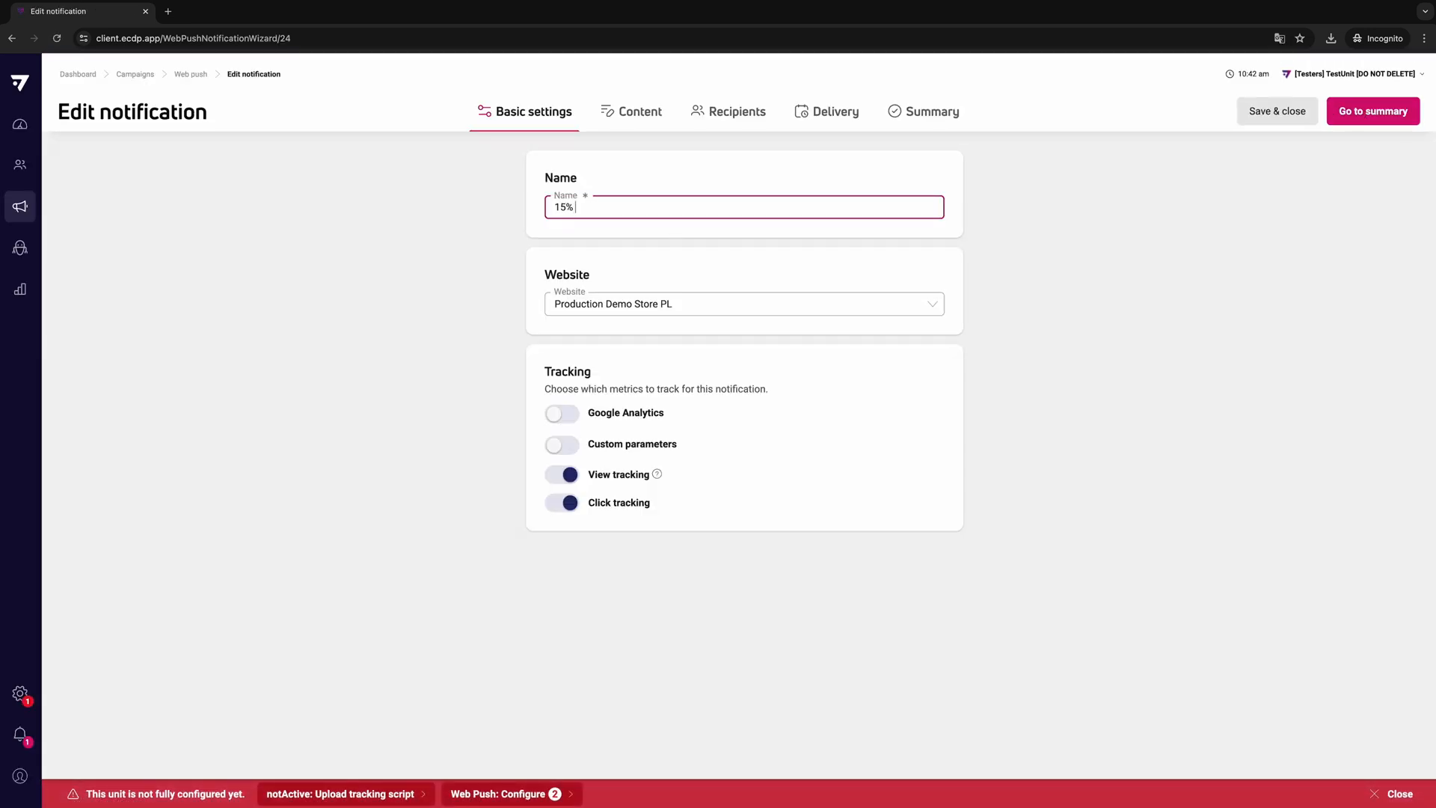
pyautogui.write('% off ECDP')
pyautogui.click(641, 314)
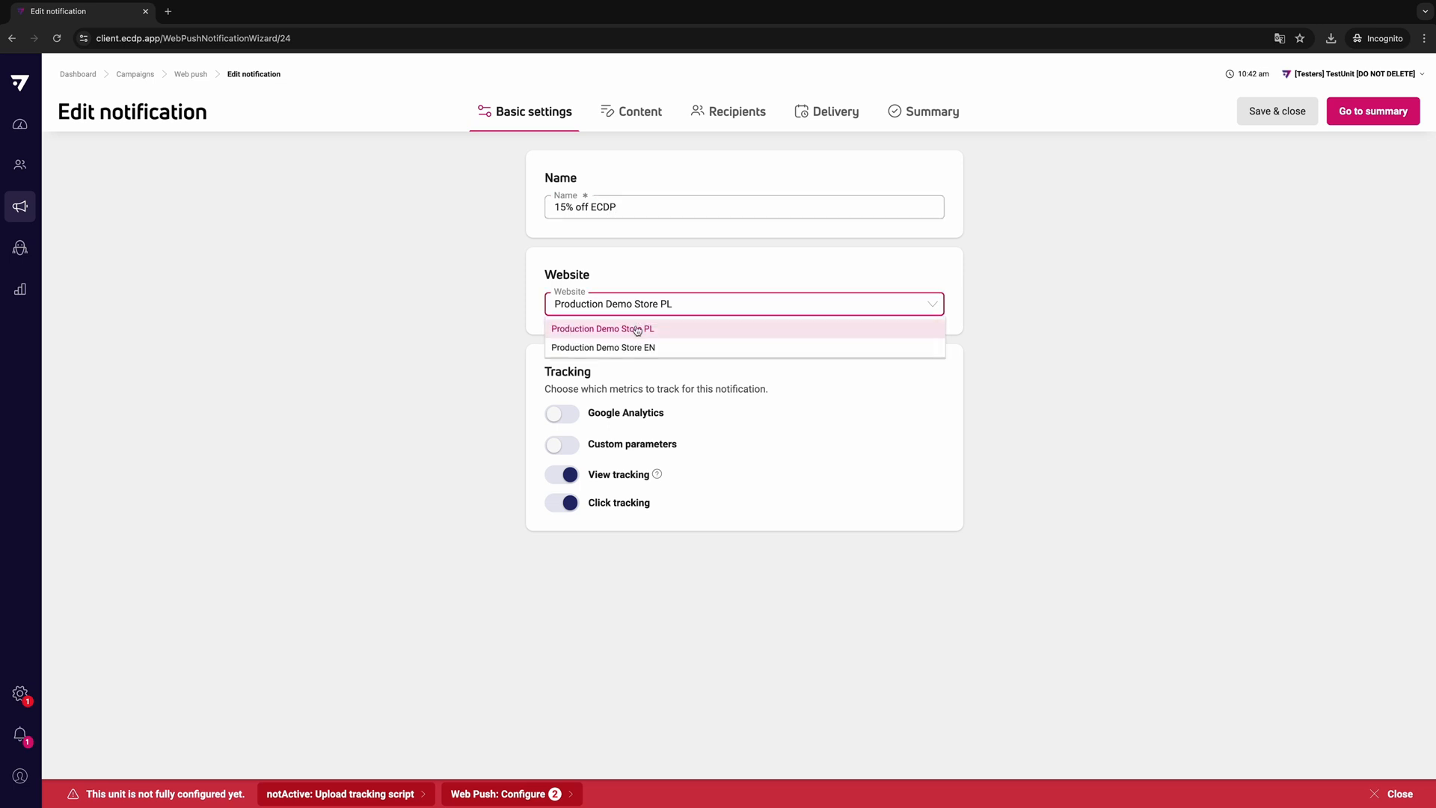
pyautogui.click(640, 350)
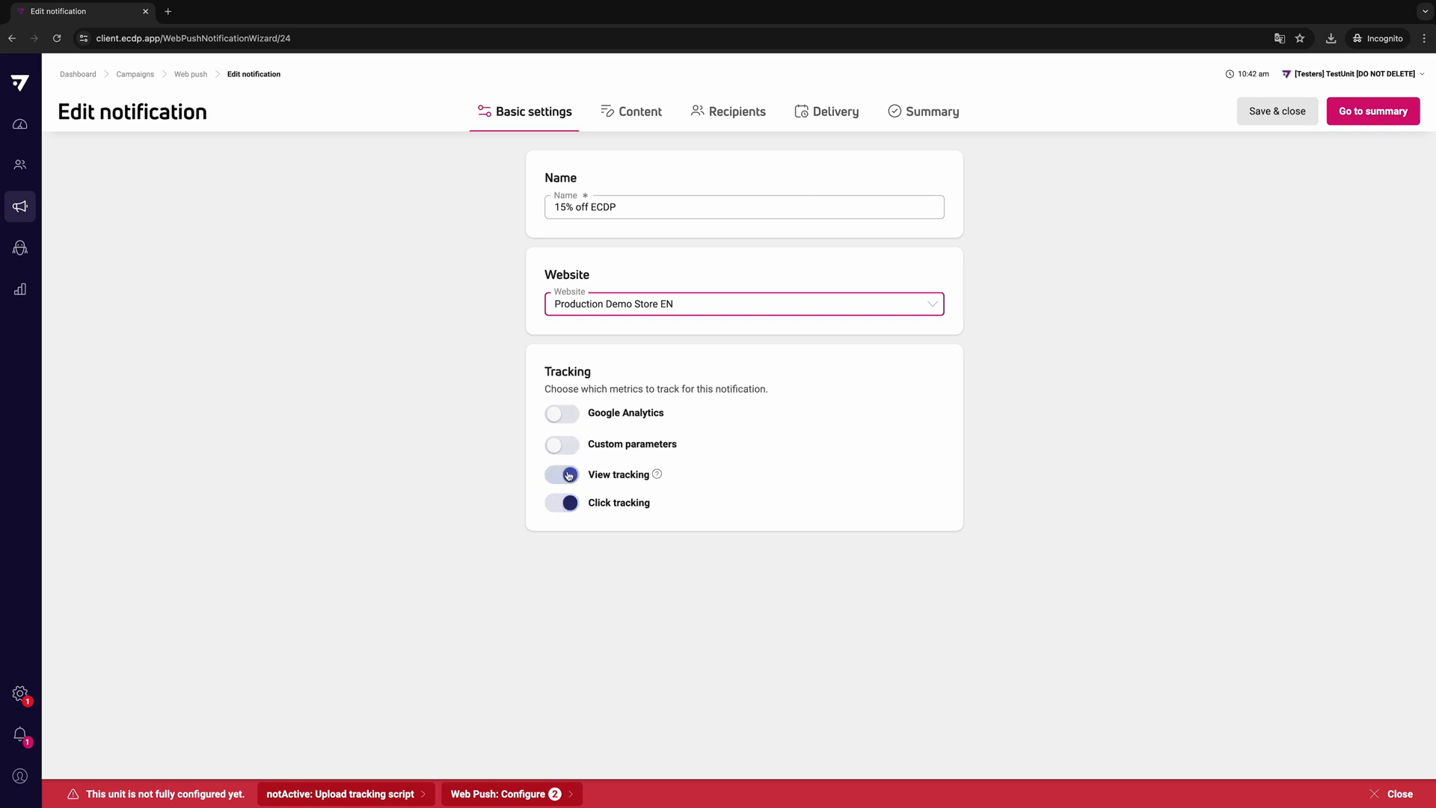
pyautogui.moveTo(658, 476)
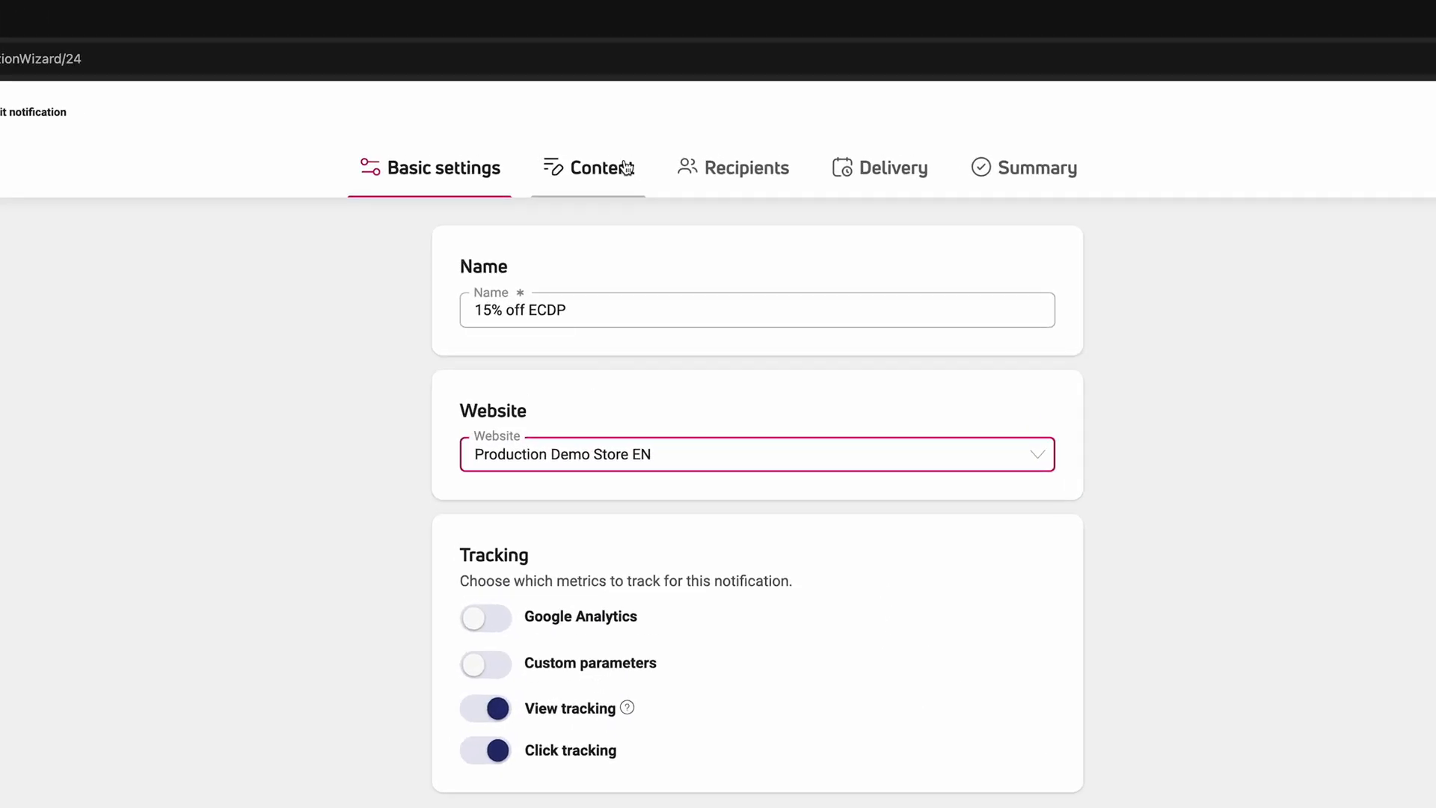
# - Give the notification the title "Special offer for new customers" and the text "Get 15% off with code "ECDP""
pyautogui.click(612, 180)
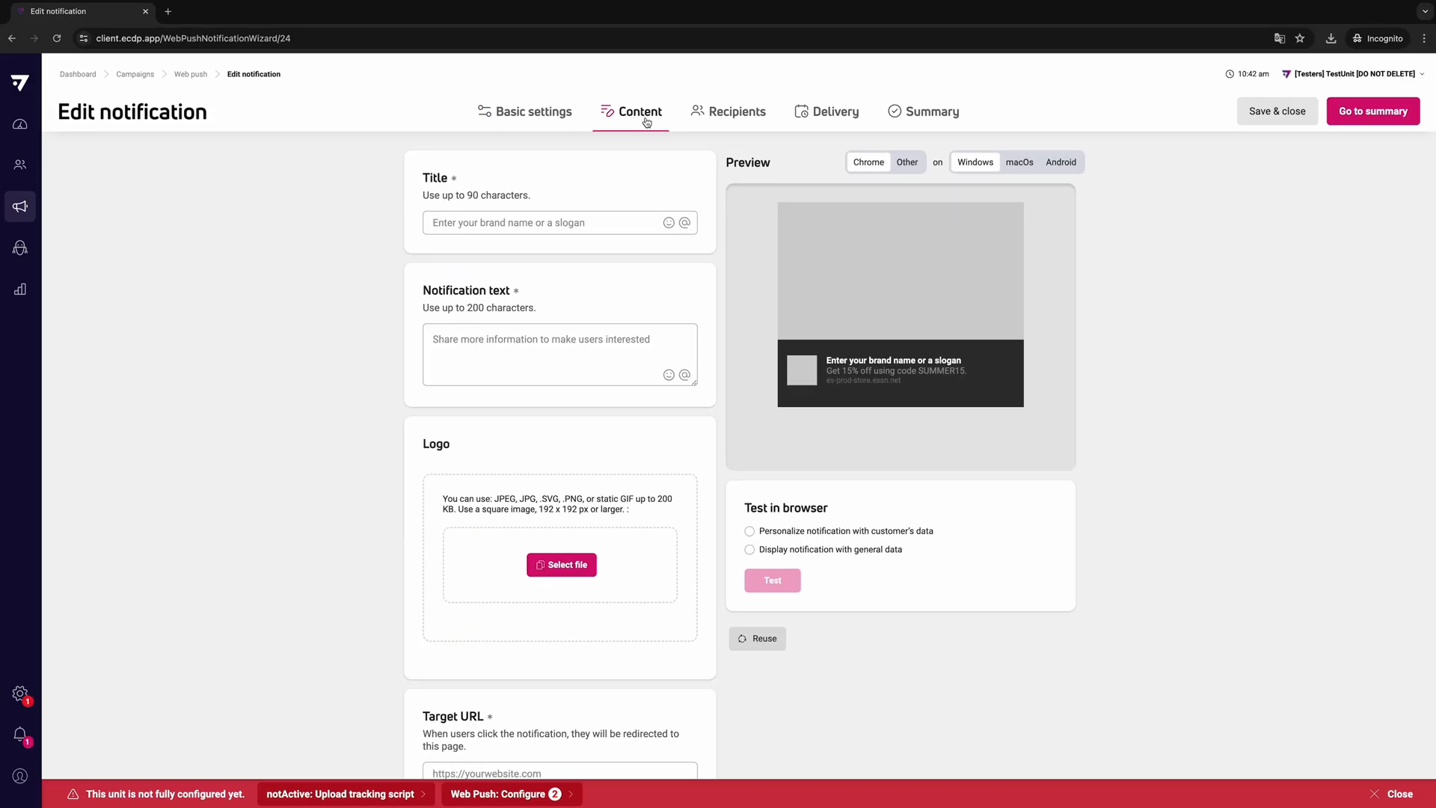
pyautogui.click(471, 224)
pyautogui.write('Special offer for new customers')
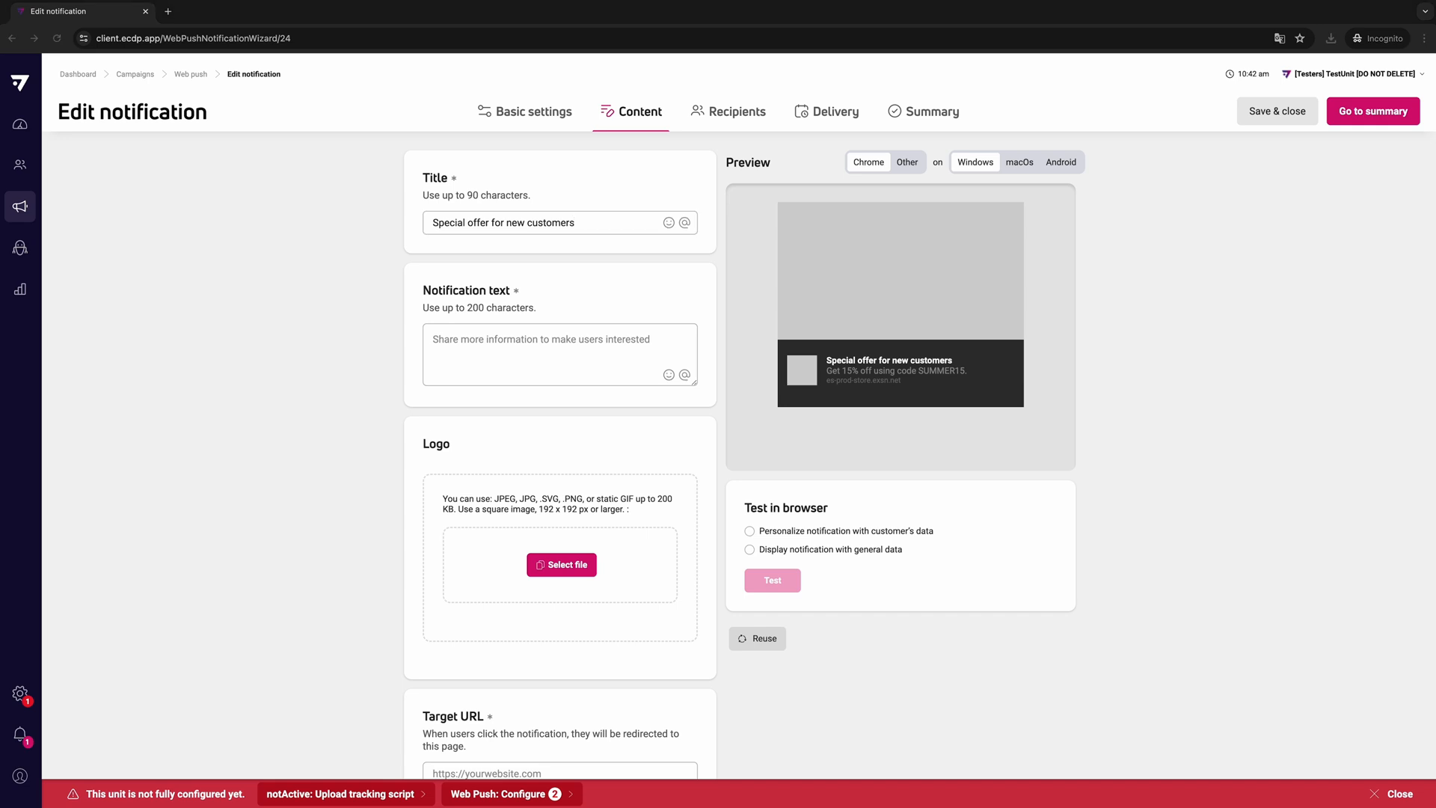
pyautogui.click(471, 342)
pyautogui.write('Get 15% off with code "ECDP"')
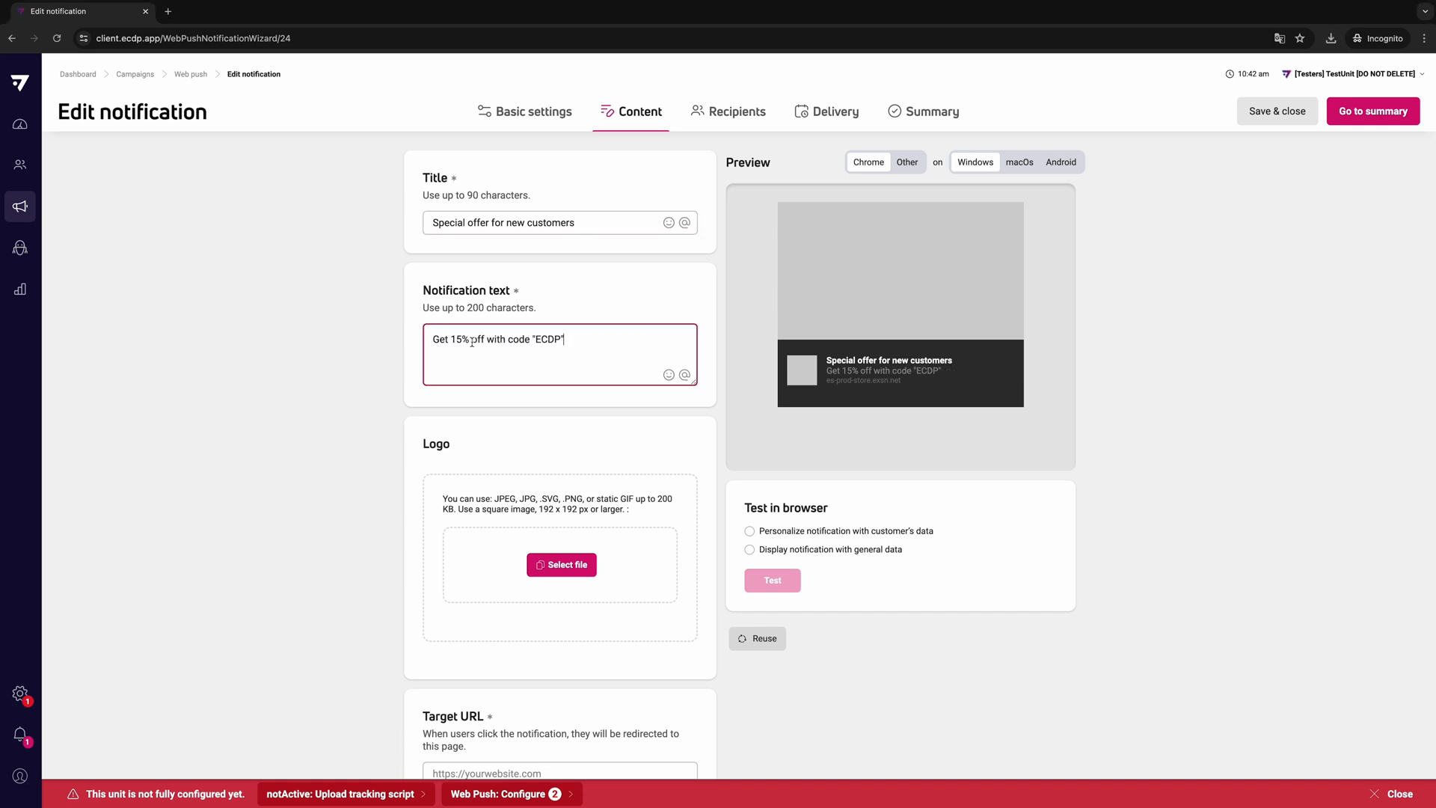
pyautogui.click(610, 448)
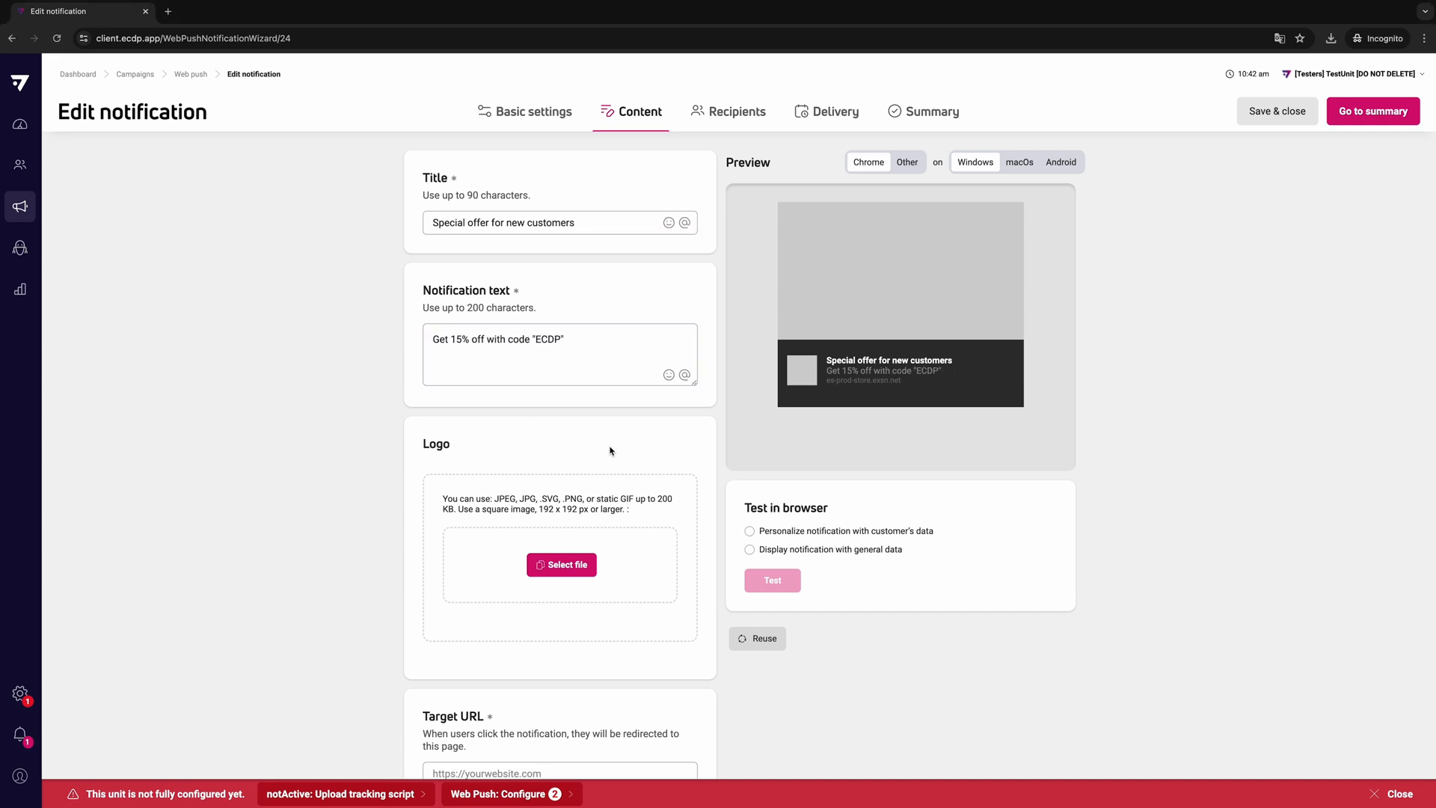
# - Upload logo_signature_expertsender_rgb_background.png as the notification's logo
pyautogui.scroll(-3, 609, 451)
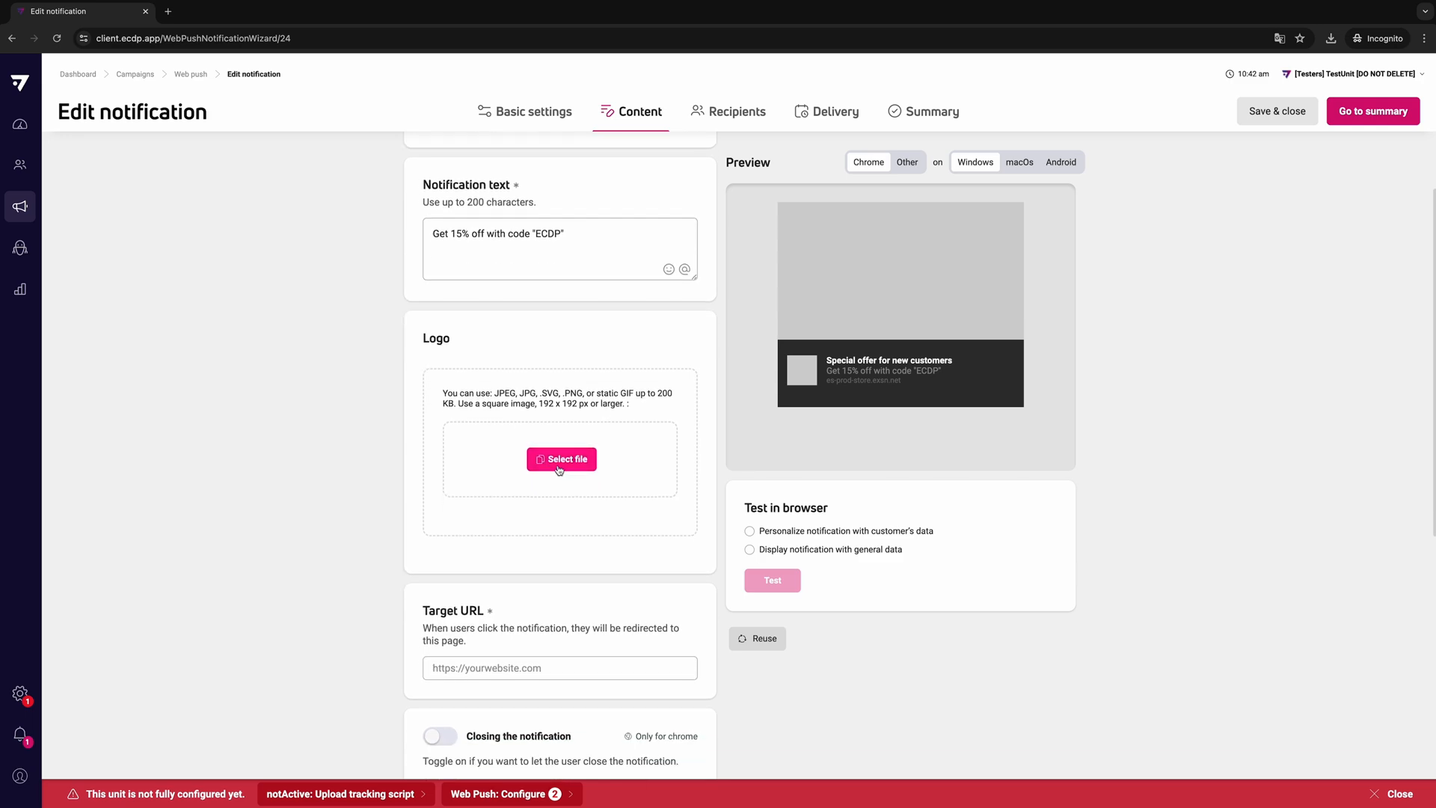
pyautogui.click(559, 470)
pyautogui.click(710, 359)
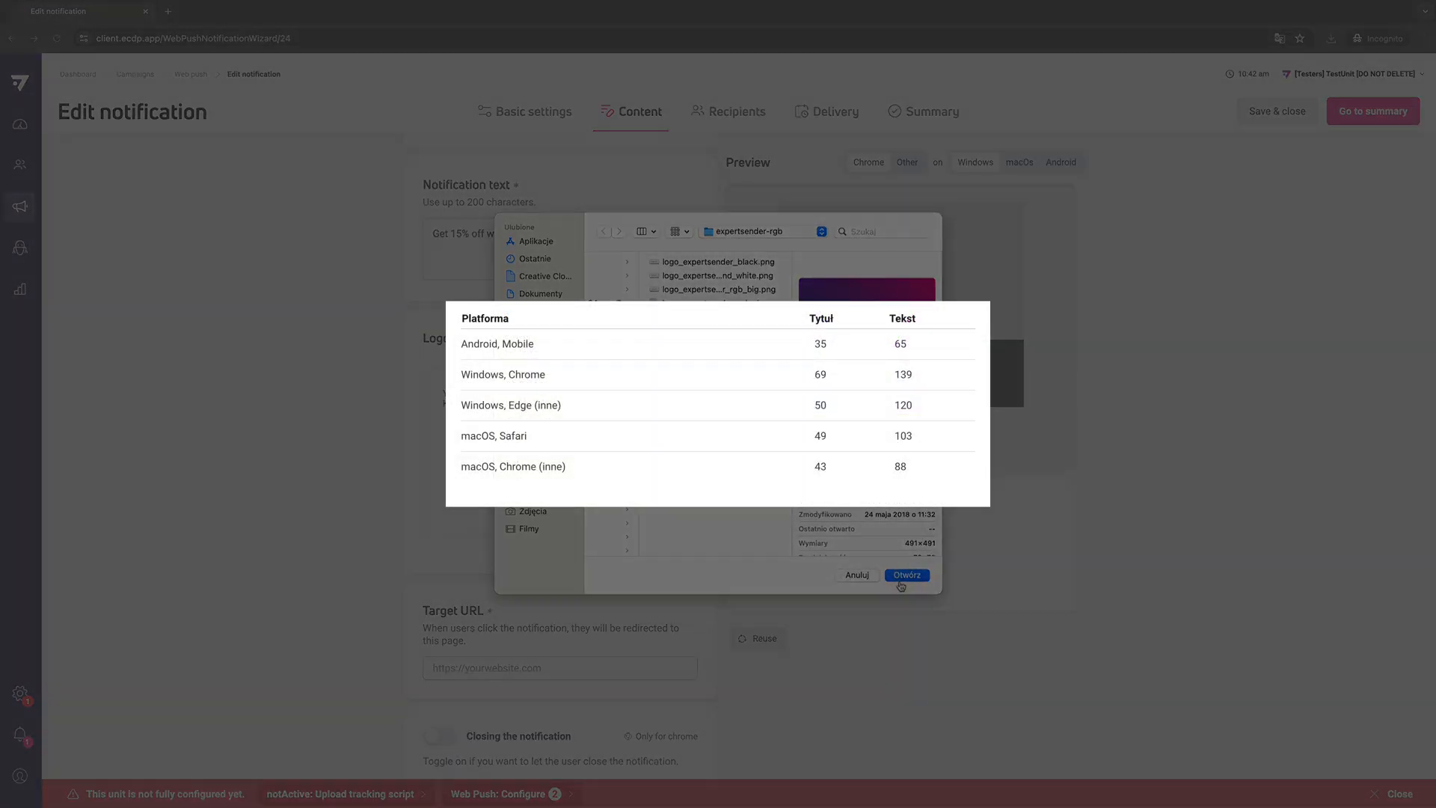
pyautogui.click(906, 577)
pyautogui.scroll(-4, 636, 448)
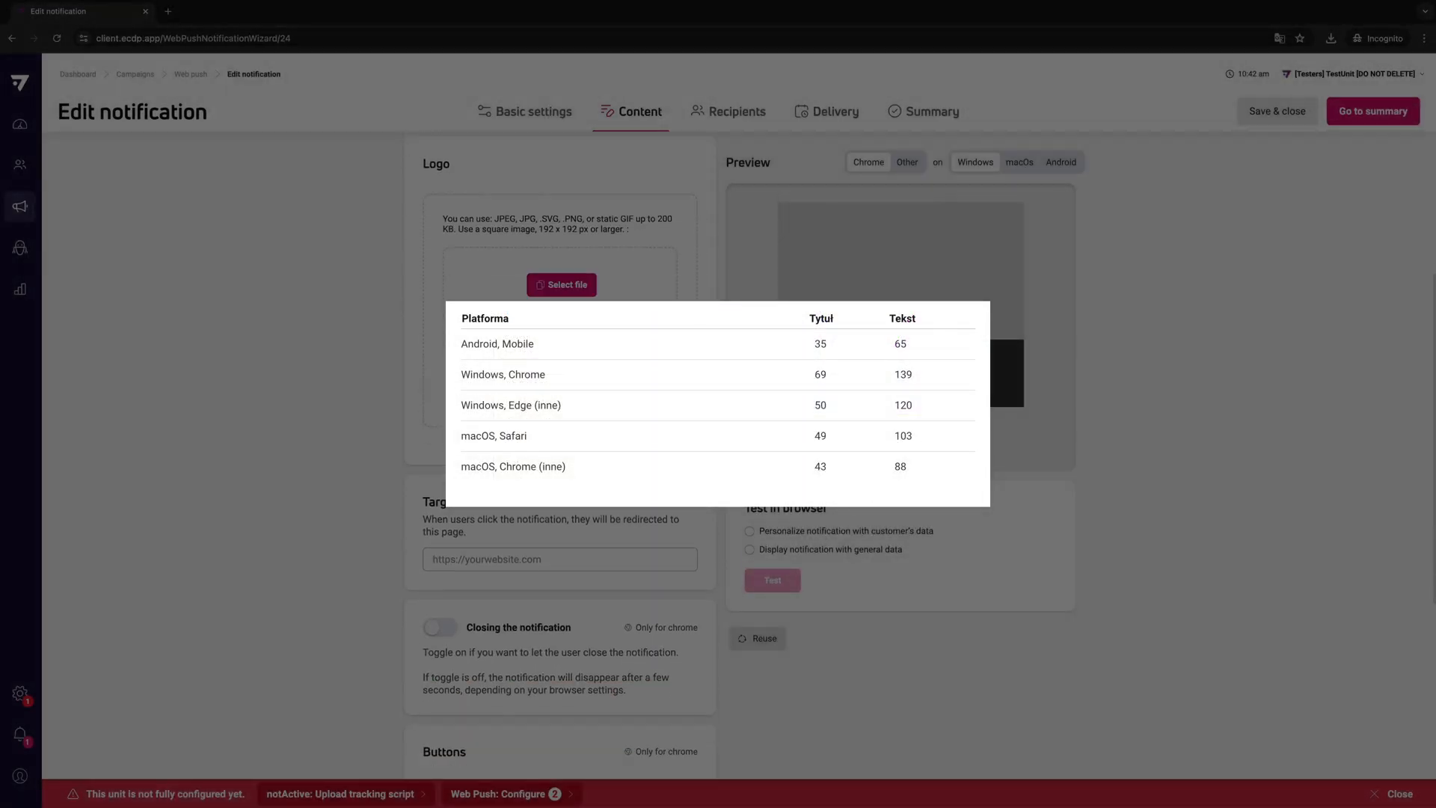
pyautogui.click(548, 561)
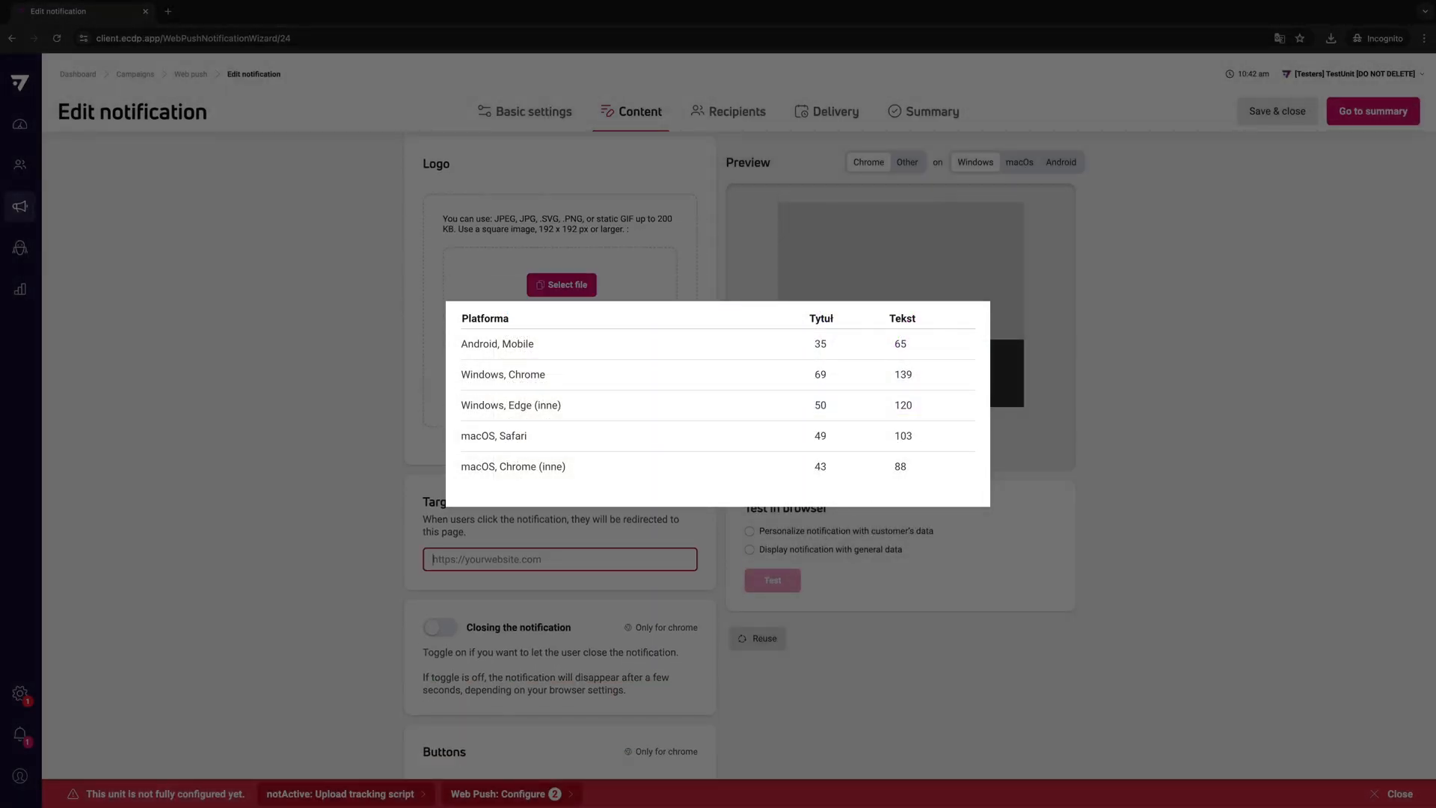
pyautogui.write('www.e')
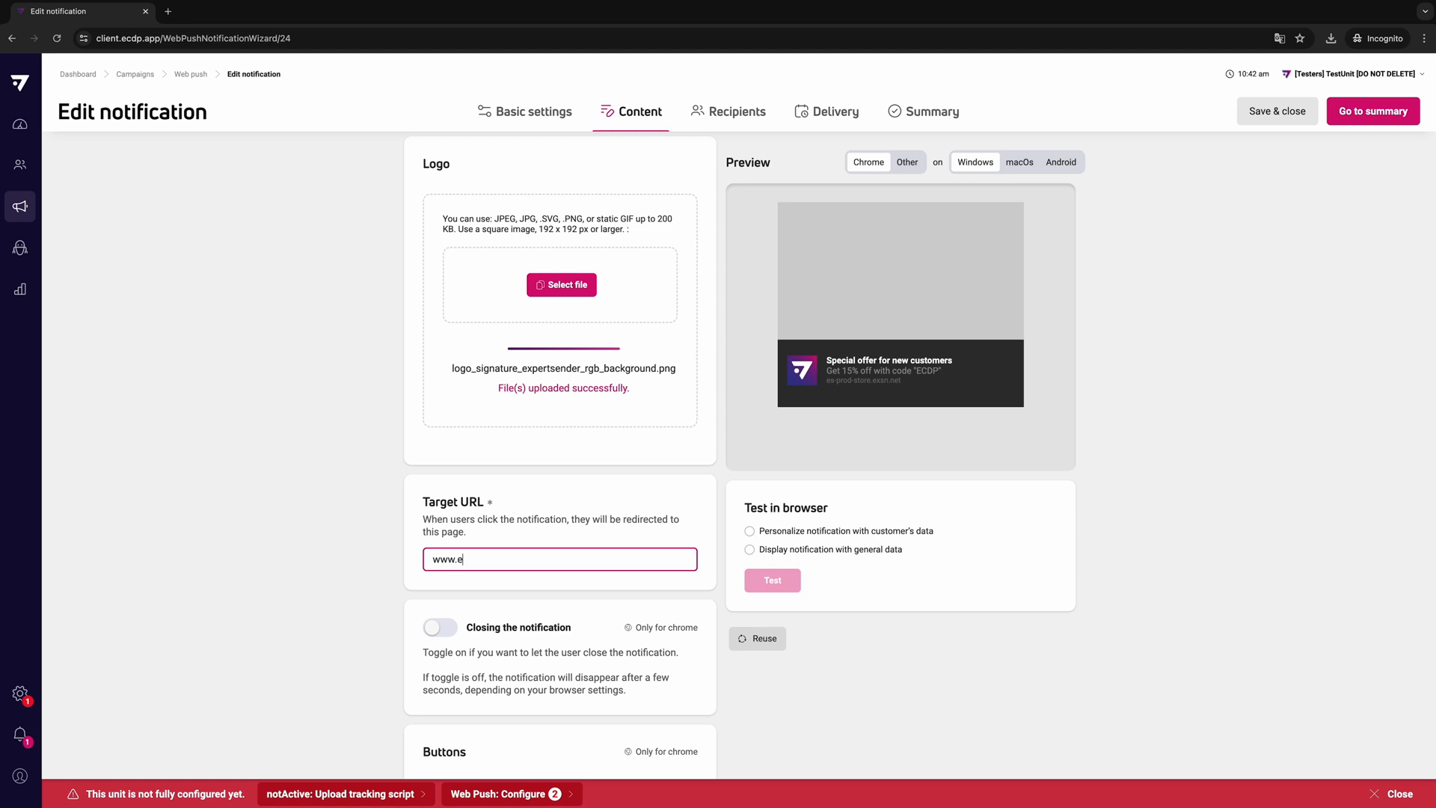
pyautogui.write('xpertsender.com')
pyautogui.scroll(-2, 418, 523)
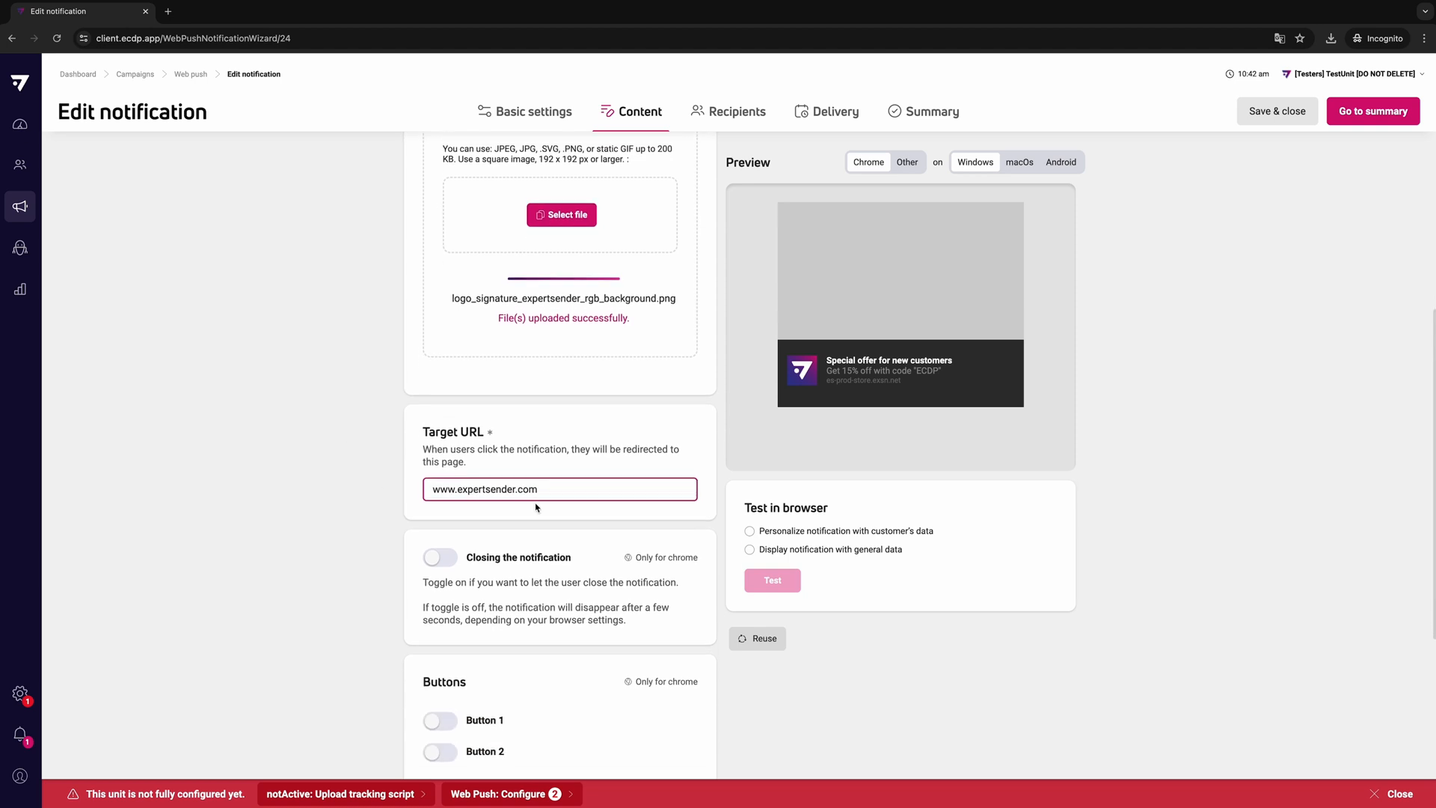
pyautogui.click(507, 543)
pyautogui.scroll(-6, 506, 545)
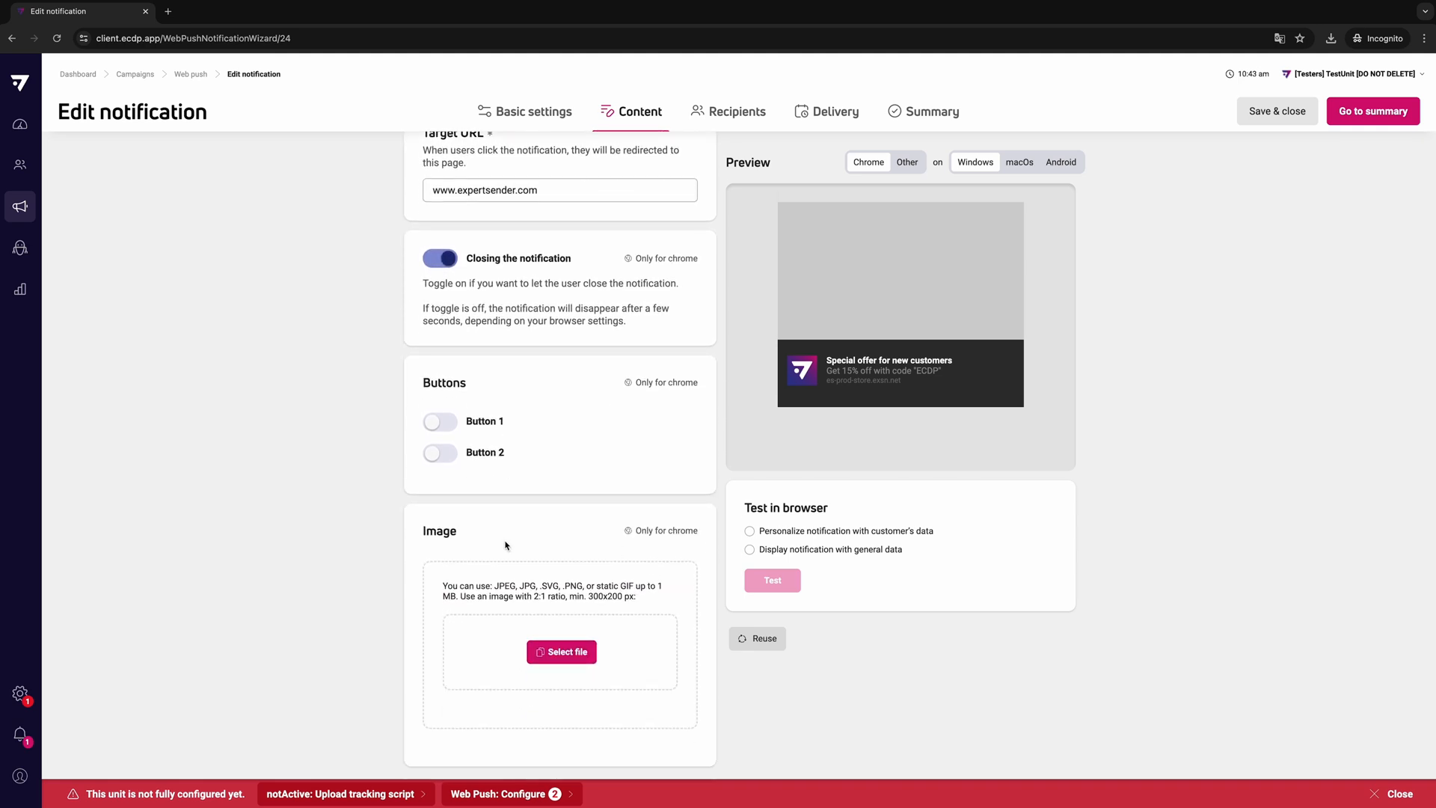
pyautogui.click(447, 423)
pyautogui.click(517, 458)
pyautogui.write('Get 15% off')
pyautogui.click(522, 488)
pyautogui.write('ww')
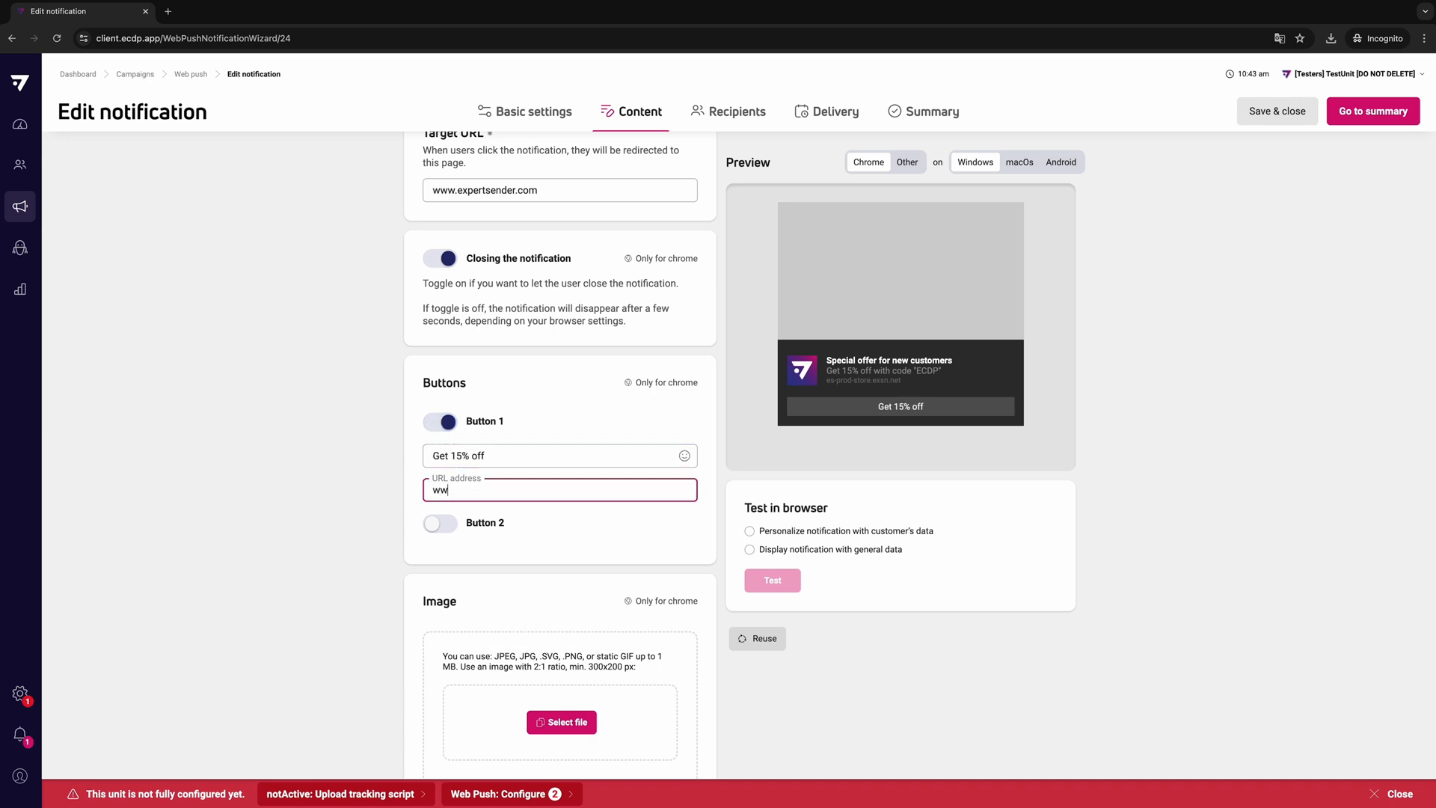
pyautogui.write('w.expertsender.com')
pyautogui.click(591, 565)
# - Upload ecdp-code.png as the notification's image
pyautogui.scroll(-1, 569, 636)
pyautogui.click(566, 656)
pyautogui.click(912, 580)
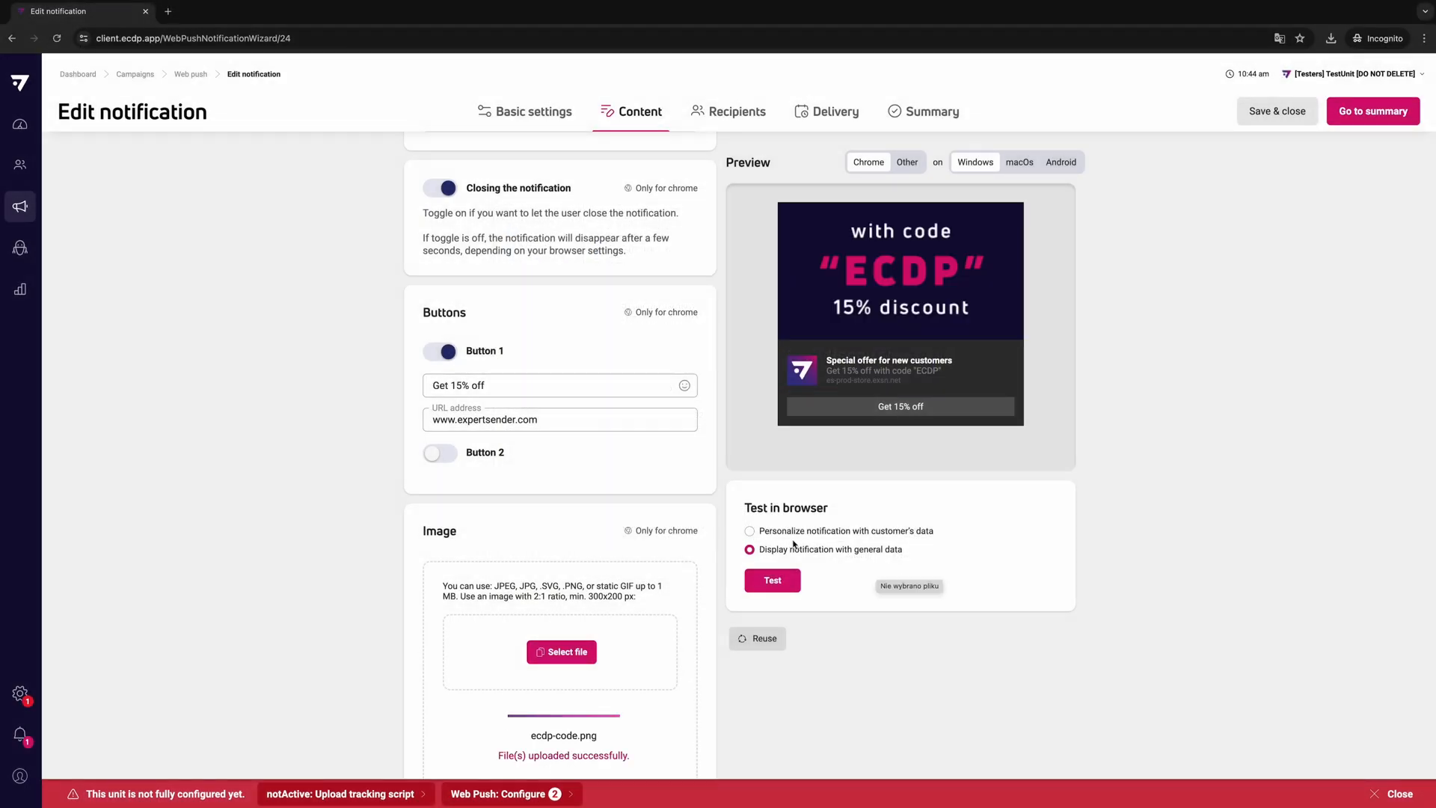
# - Try personalizing the browser test with a random customer's data and switch it back to general data
pyautogui.click(766, 533)
pyautogui.click(785, 585)
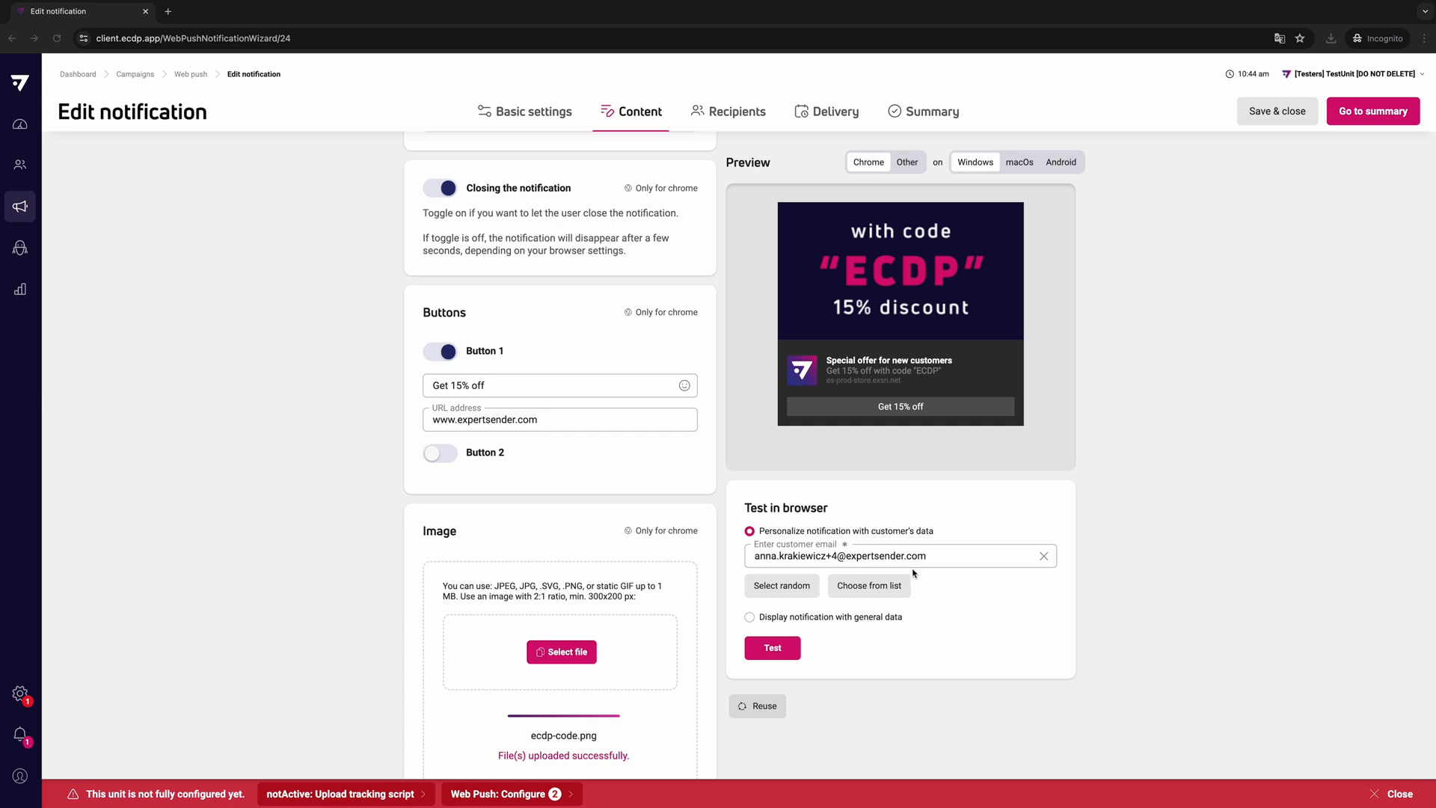
pyautogui.click(860, 623)
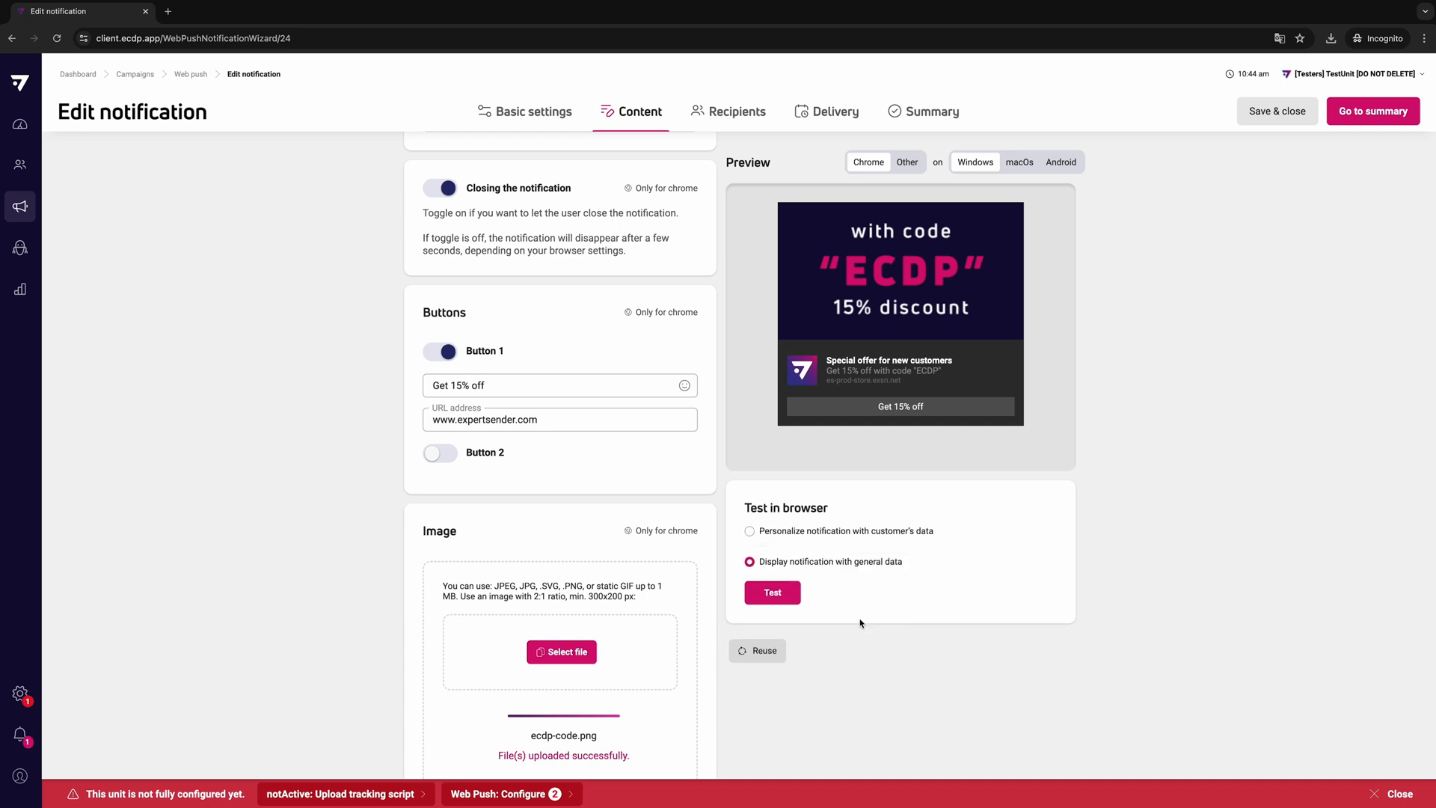
# - Compare the notification previews for Chrome and other browsers on Windows, macOS and Android
pyautogui.click(909, 165)
pyautogui.click(1058, 169)
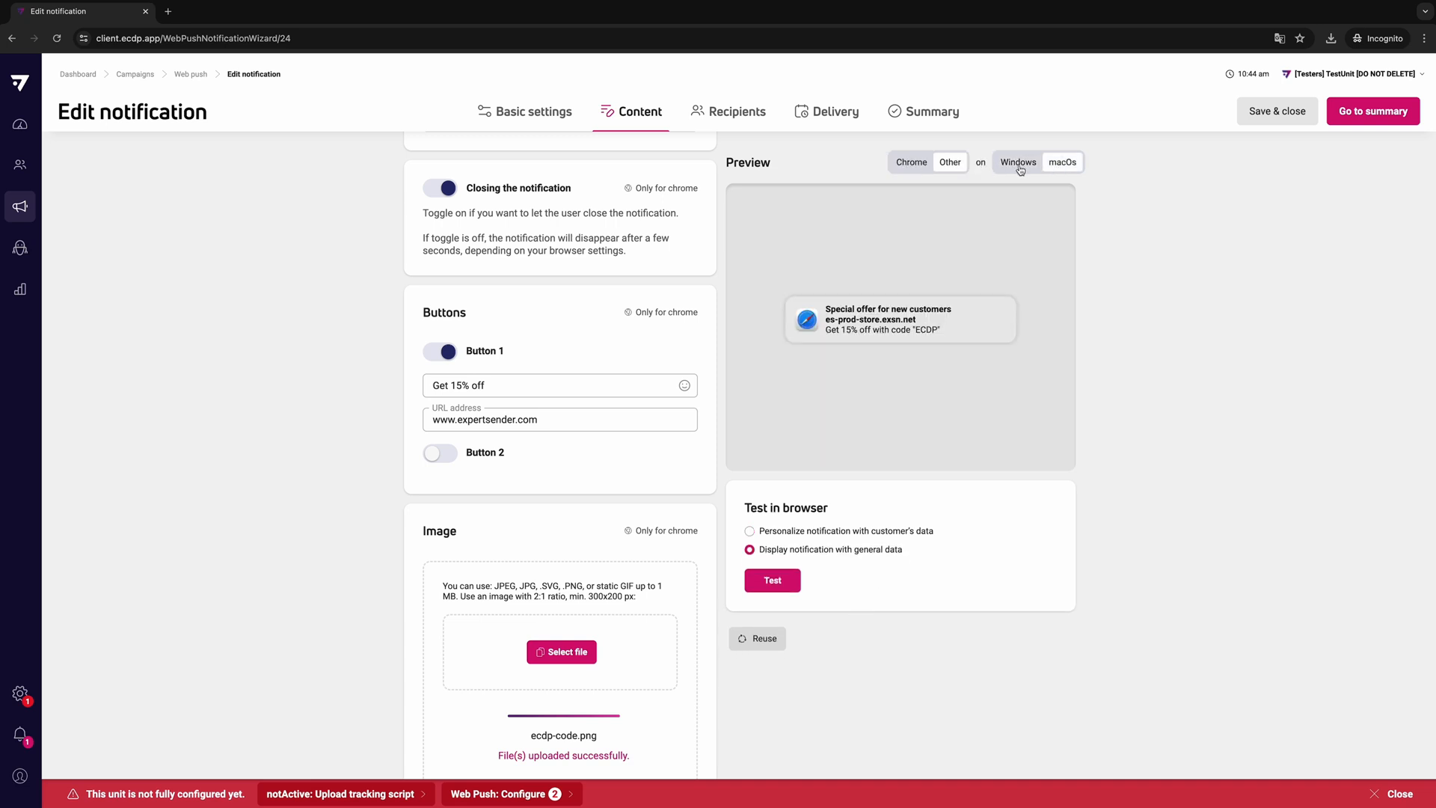
pyautogui.click(917, 168)
pyautogui.click(976, 164)
pyautogui.click(1018, 164)
pyautogui.click(1061, 163)
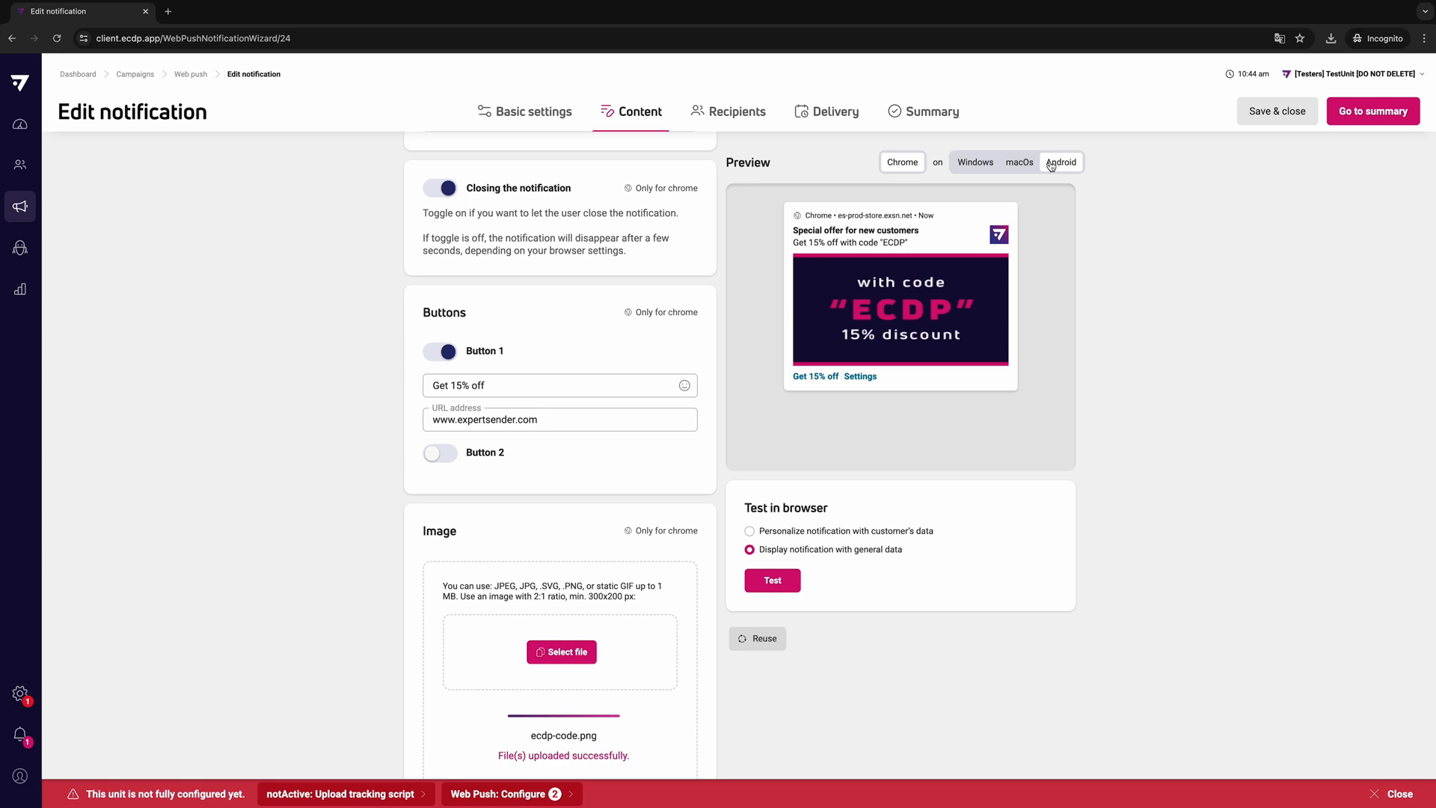
pyautogui.click(977, 164)
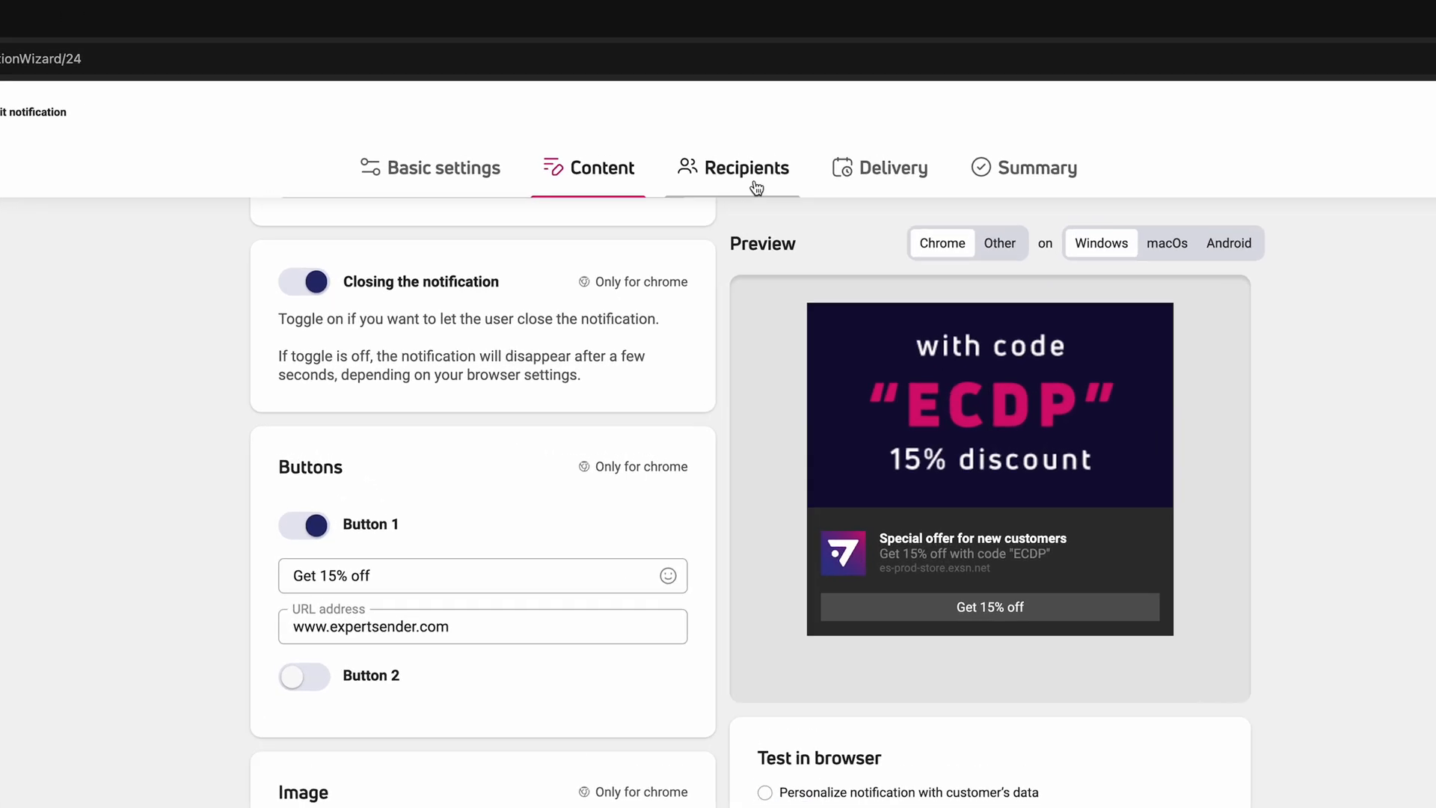
# - Limit the notification's recipients to customers in segment 25 RFM Potential loyalist instead of all customers
pyautogui.click(729, 111)
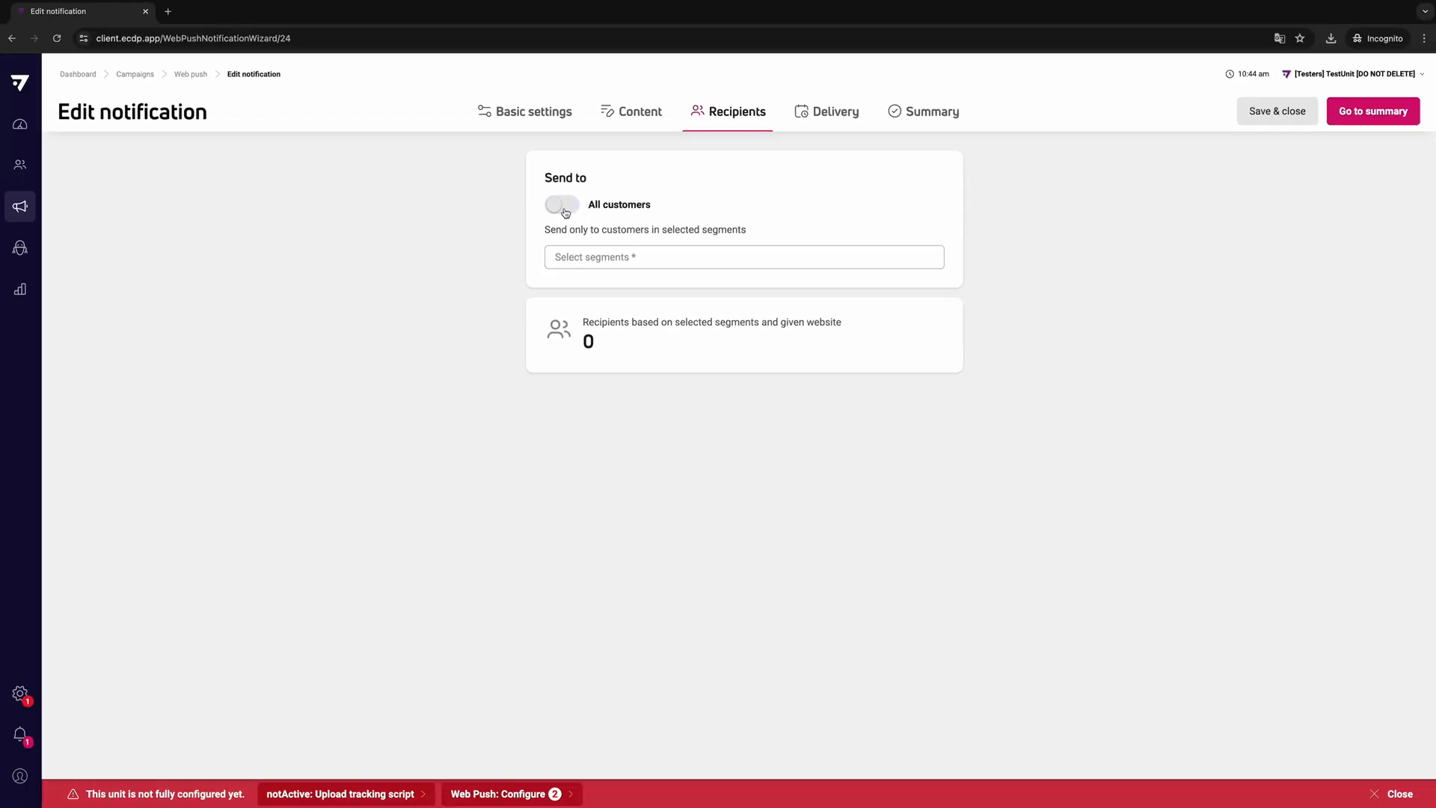
pyautogui.click(563, 205)
pyautogui.click(567, 213)
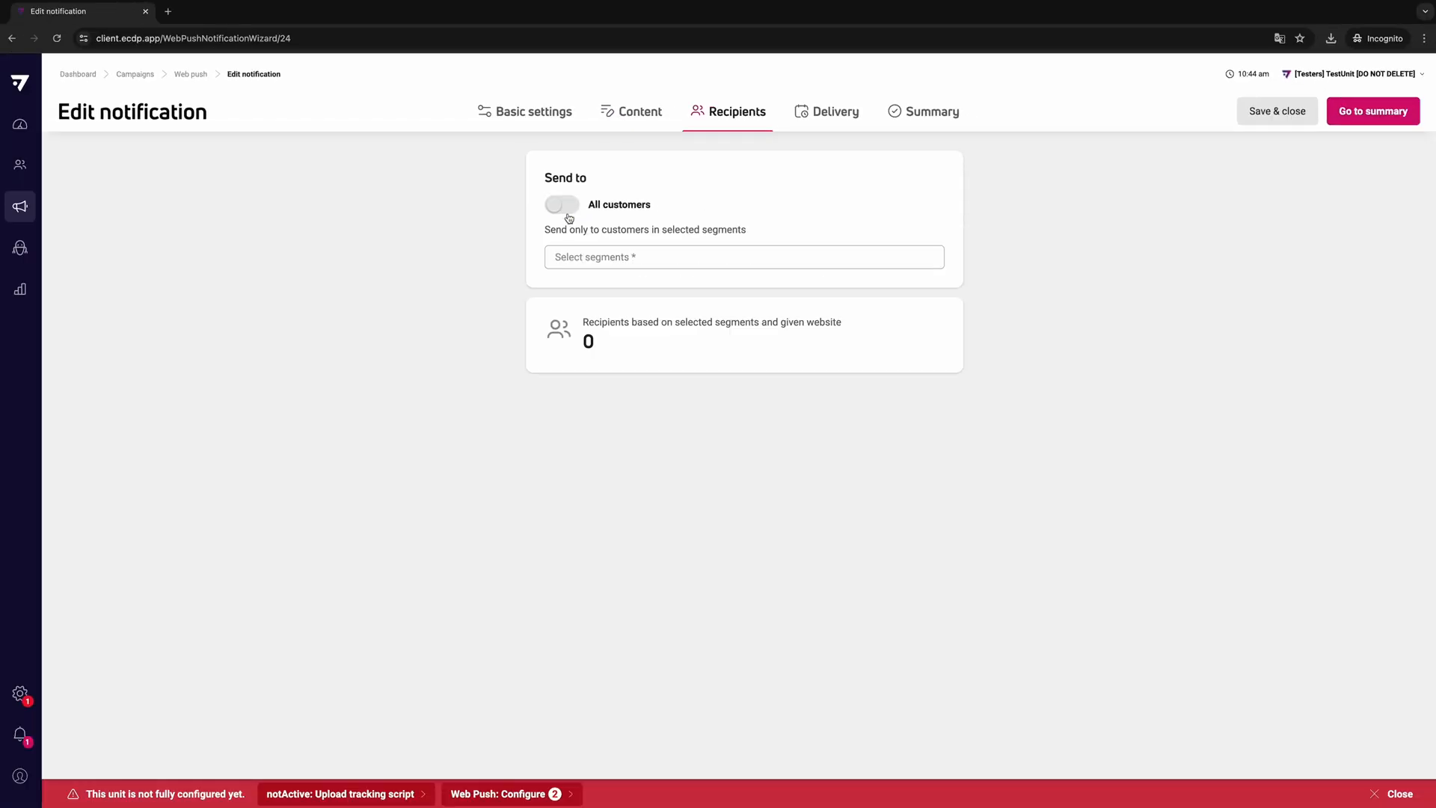
pyautogui.click(594, 256)
pyautogui.scroll(-5, 618, 307)
pyautogui.scroll(-6, 619, 307)
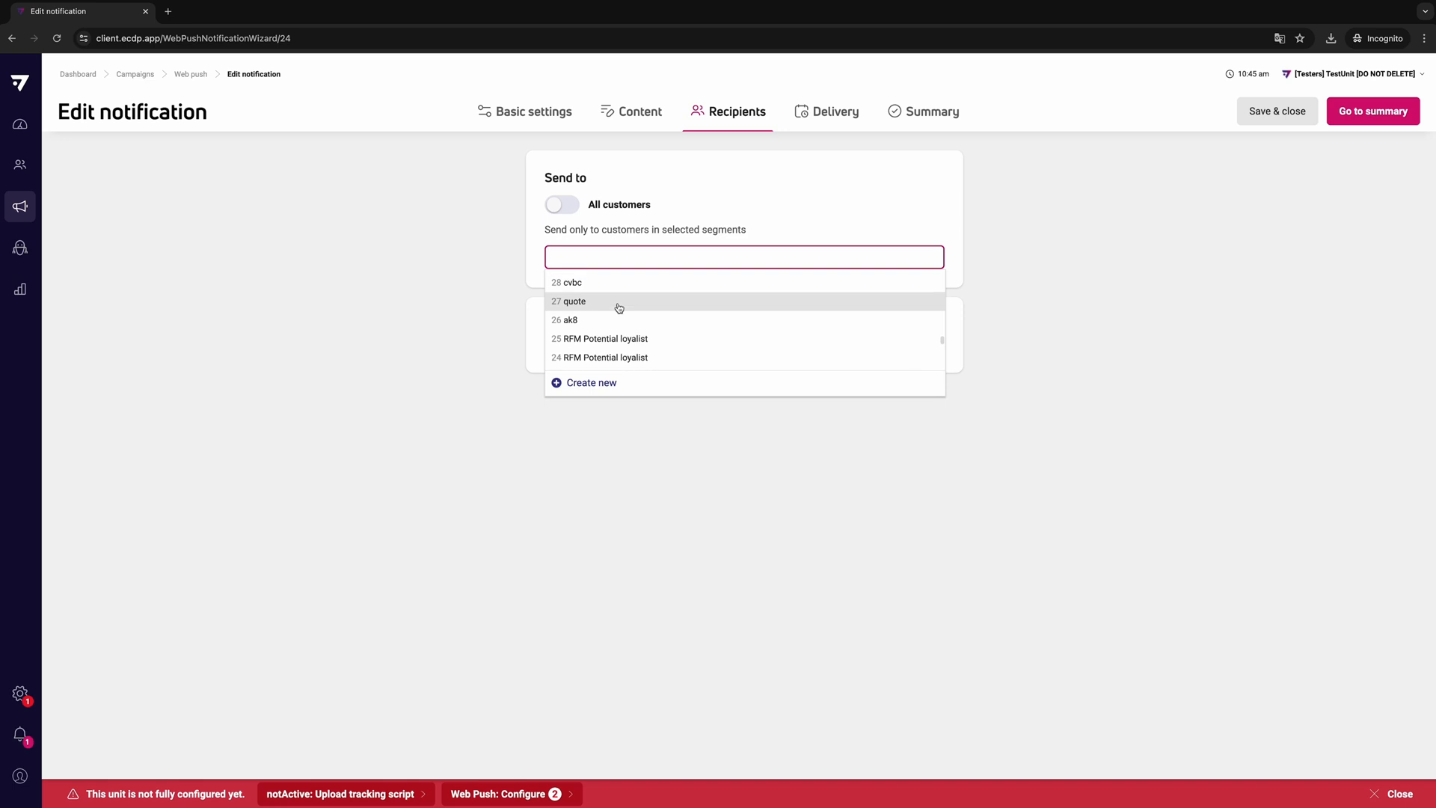
pyautogui.click(620, 338)
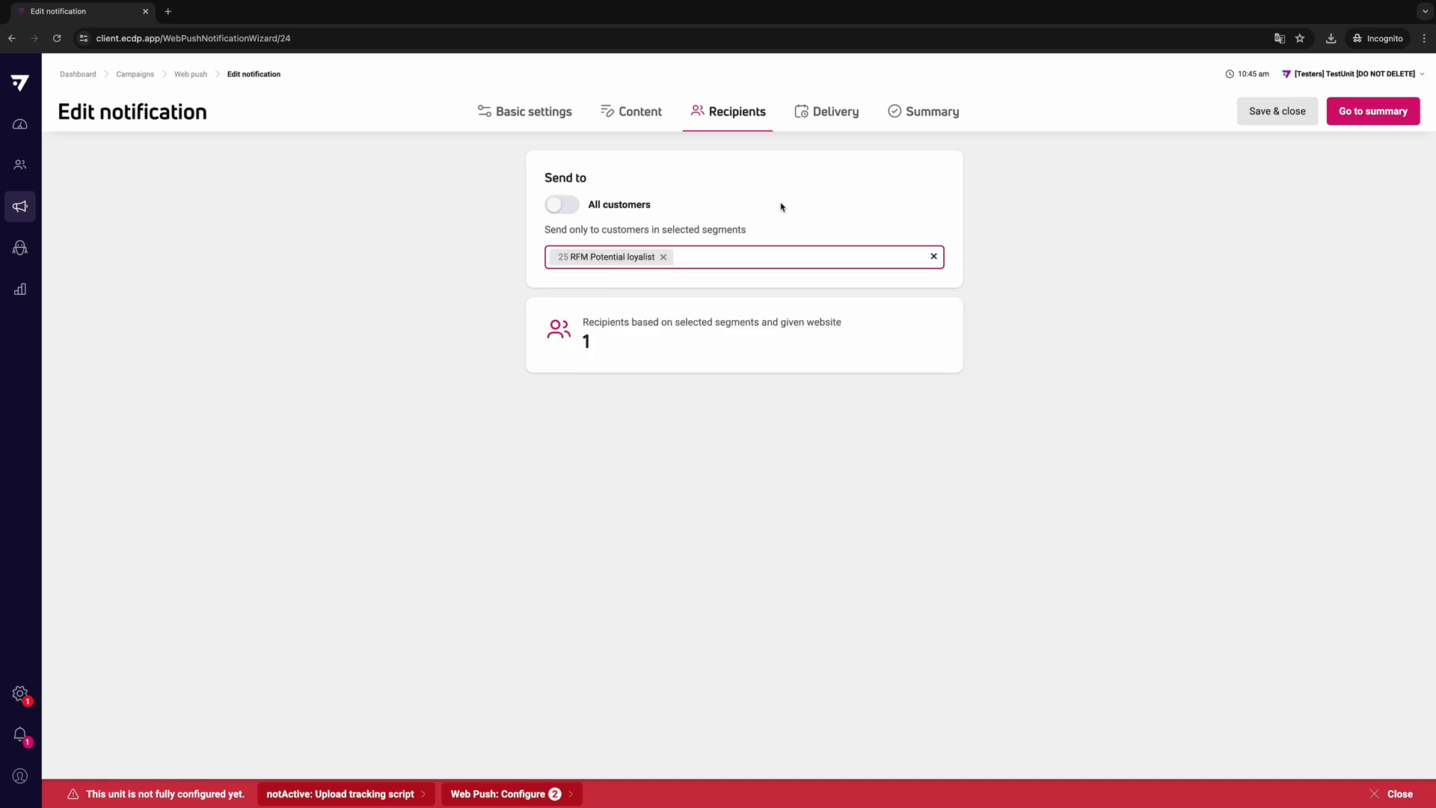
# - Try the scheduled delivery mode, and set the notification's delivery to Send now
pyautogui.click(843, 122)
pyautogui.click(827, 254)
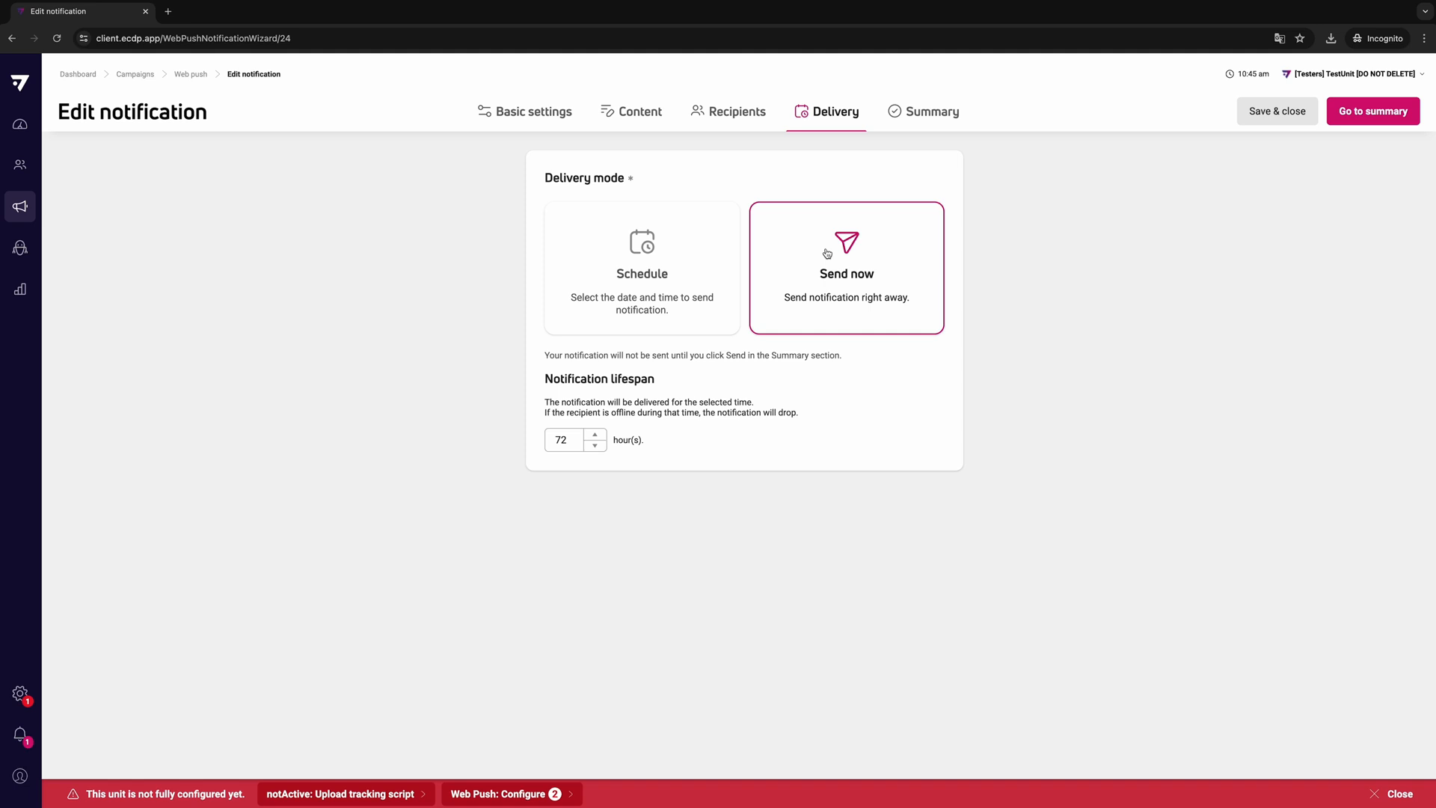
pyautogui.click(677, 308)
pyautogui.click(881, 265)
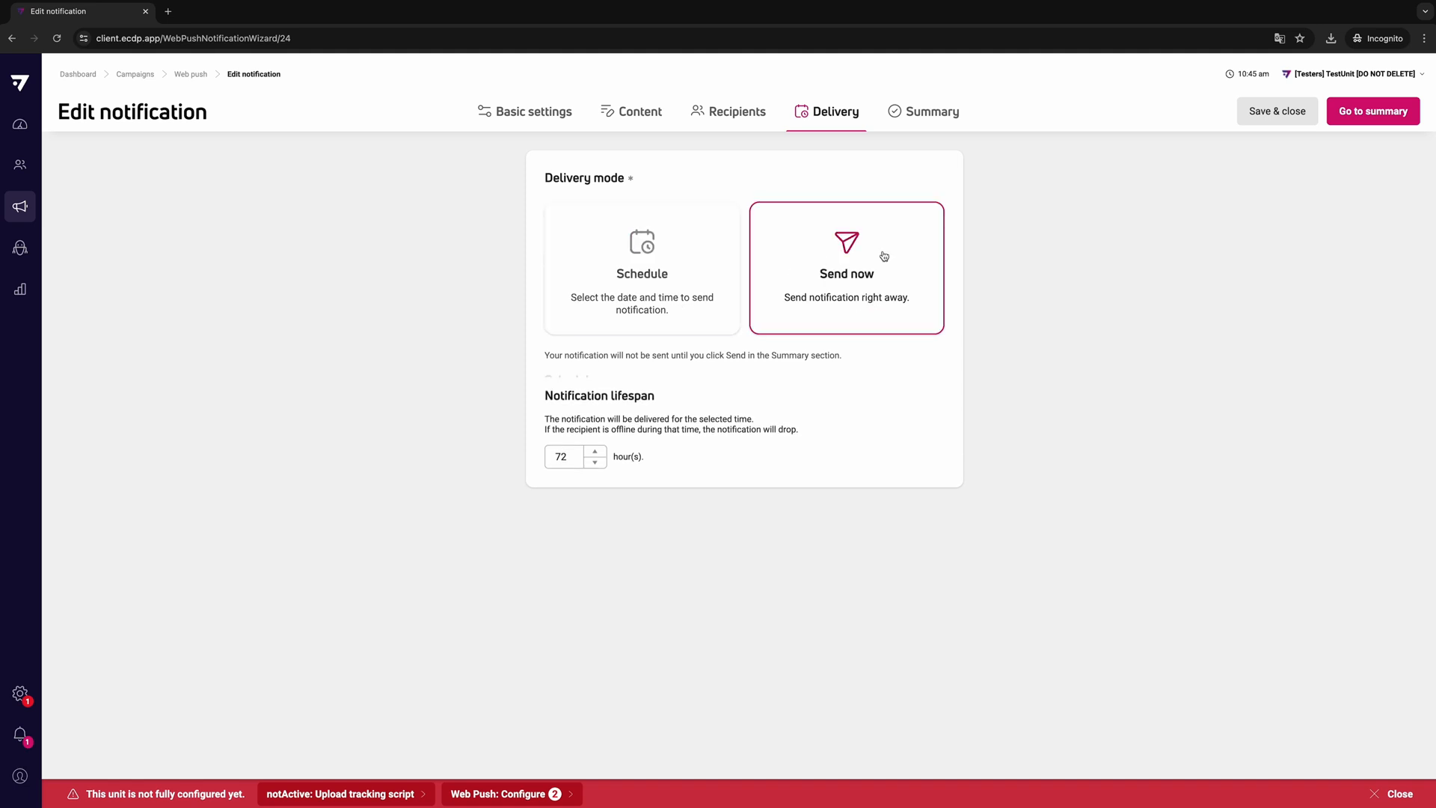
# - Review the notification's summary and compare its previews for Chrome and other browsers
pyautogui.click(917, 120)
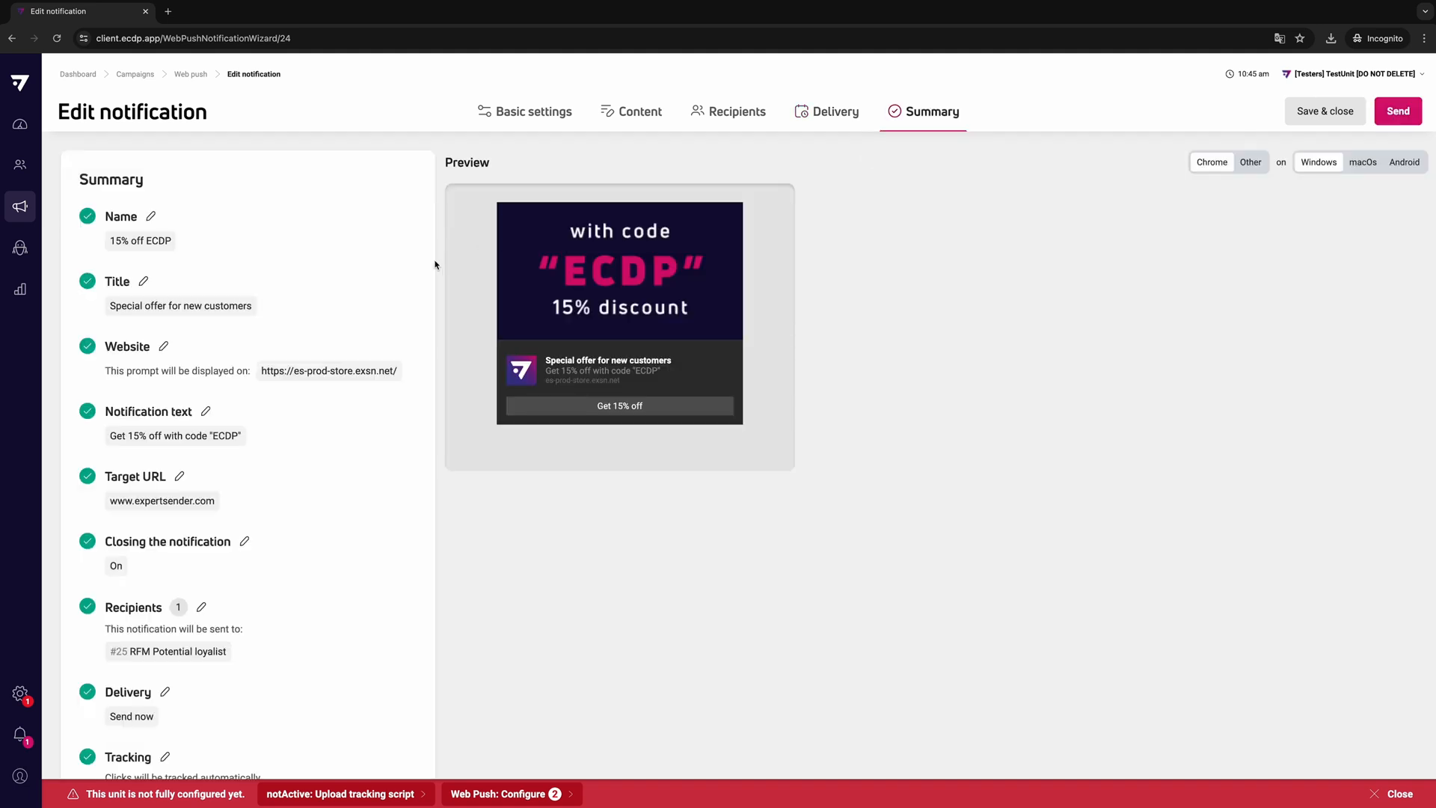
pyautogui.scroll(-1, 430, 254)
pyautogui.scroll(-3, 396, 275)
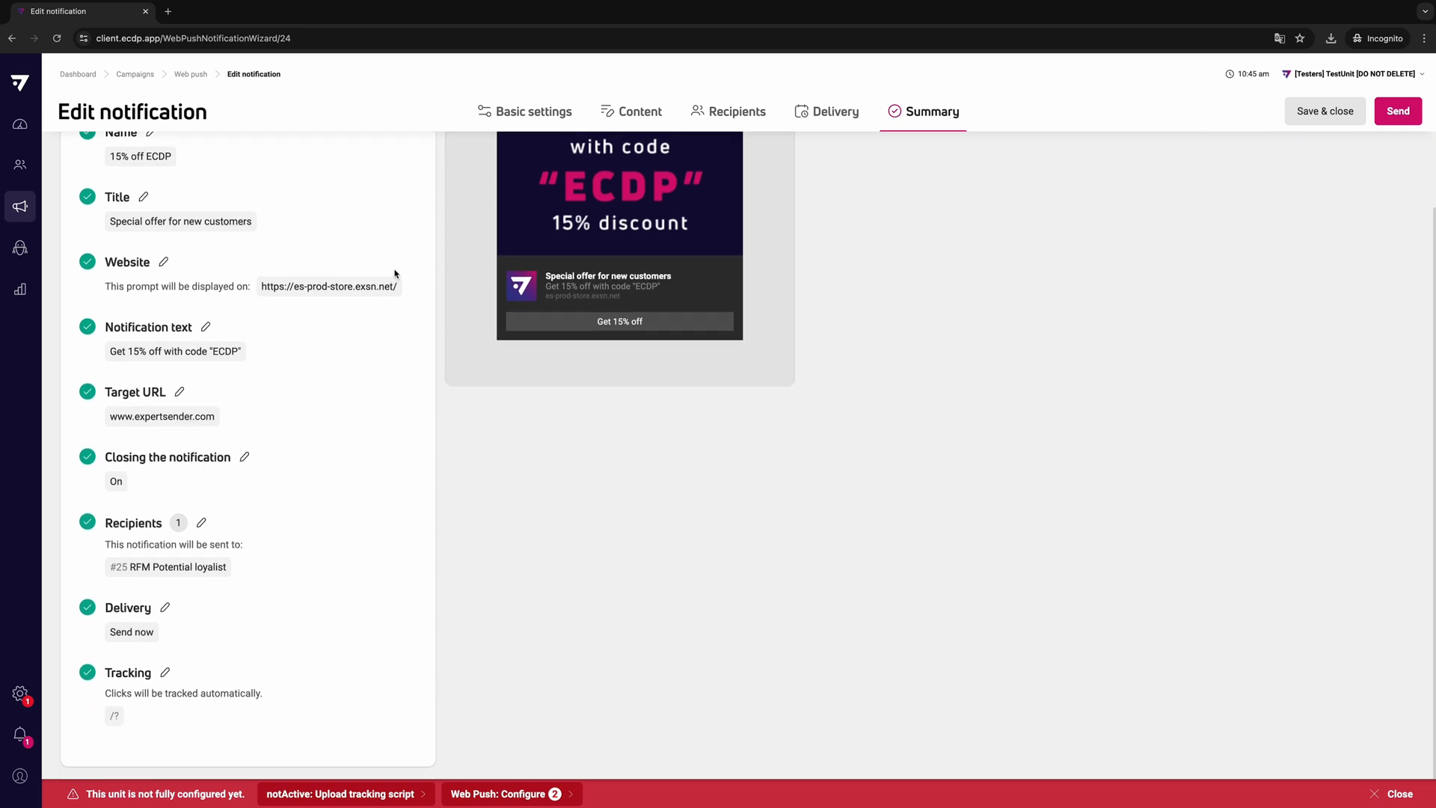
pyautogui.scroll(4, 394, 272)
pyautogui.click(1247, 166)
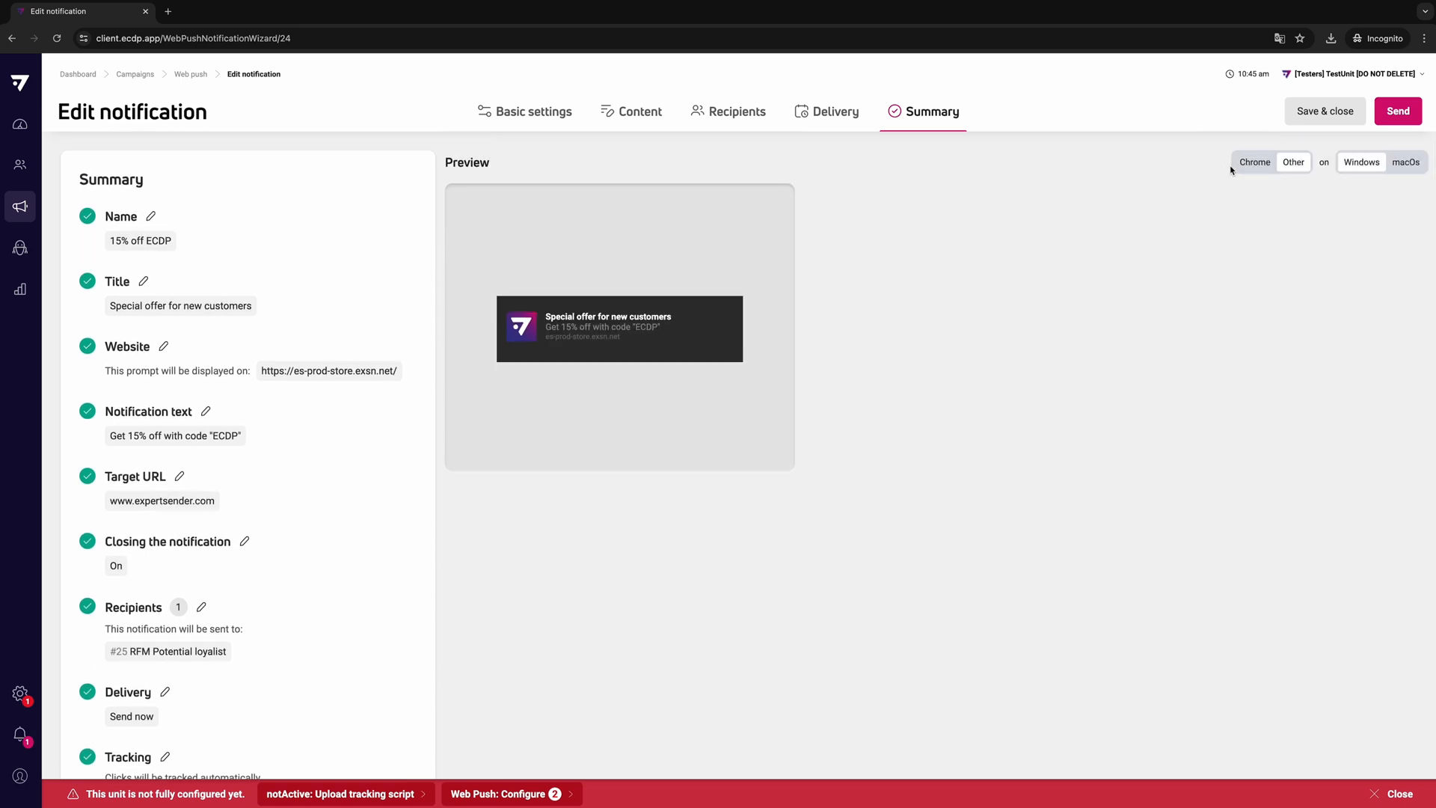
pyautogui.click(1248, 167)
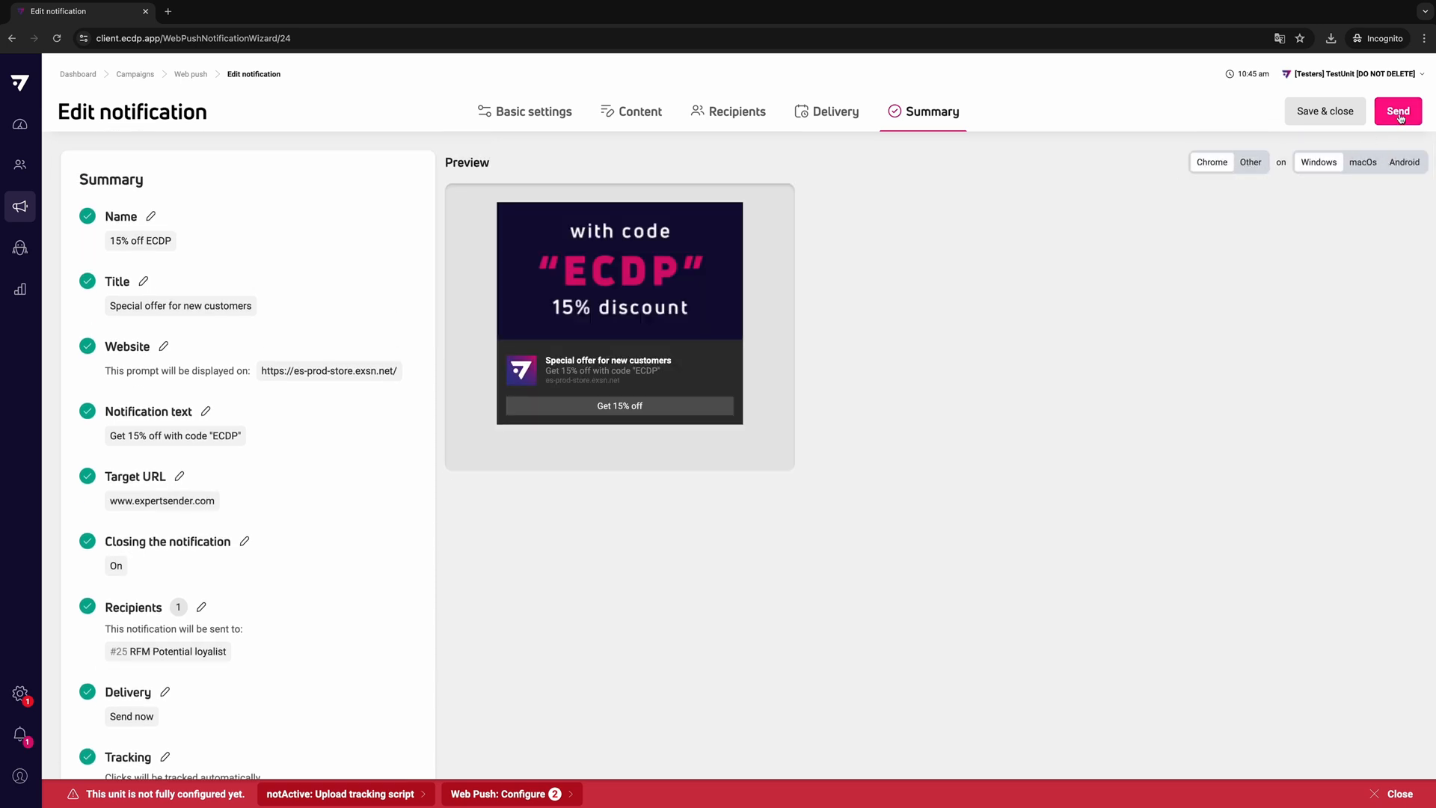